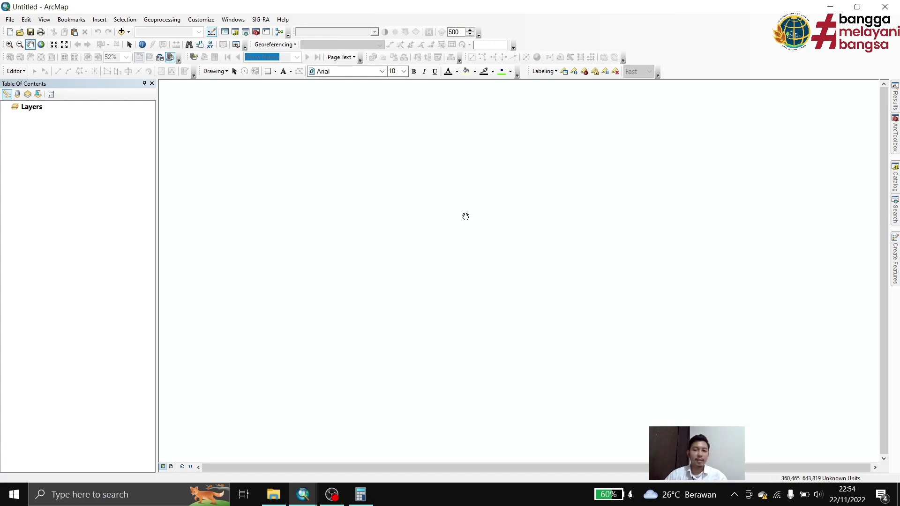
Step: Open the map document 5. Peta RTRW.mxd from the 4. PENGOLAHAN folder
click(16, 32)
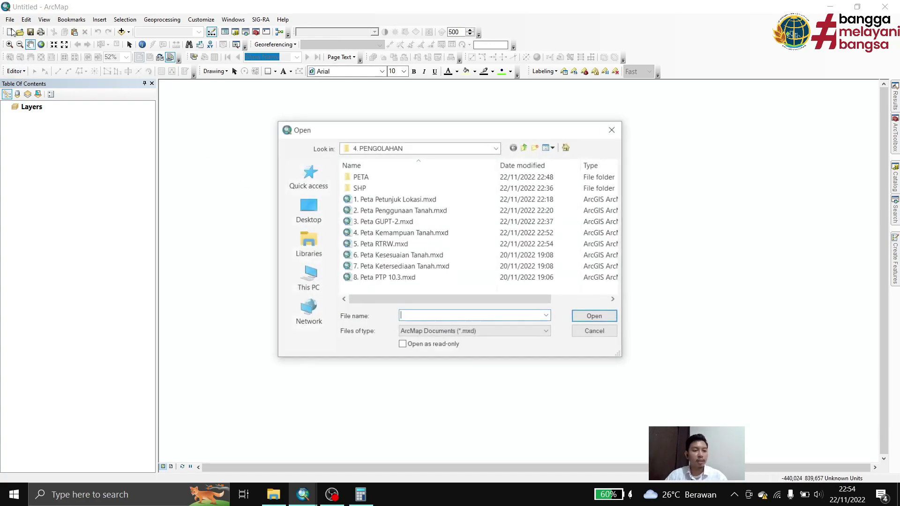
drag(424, 130, 435, 63)
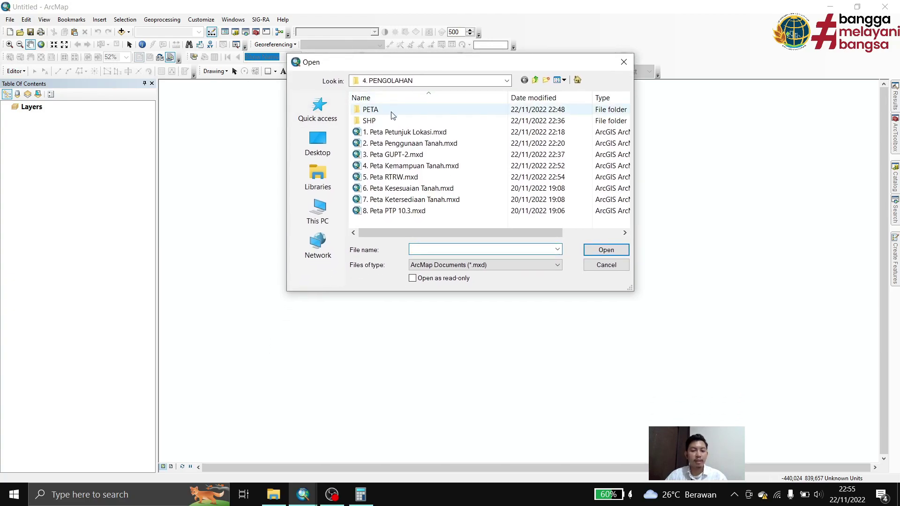
click(401, 178)
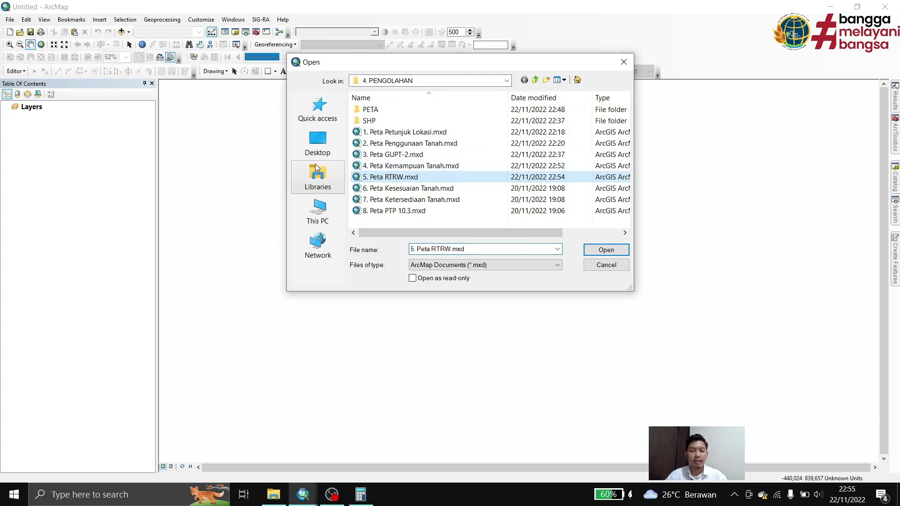
click(611, 252)
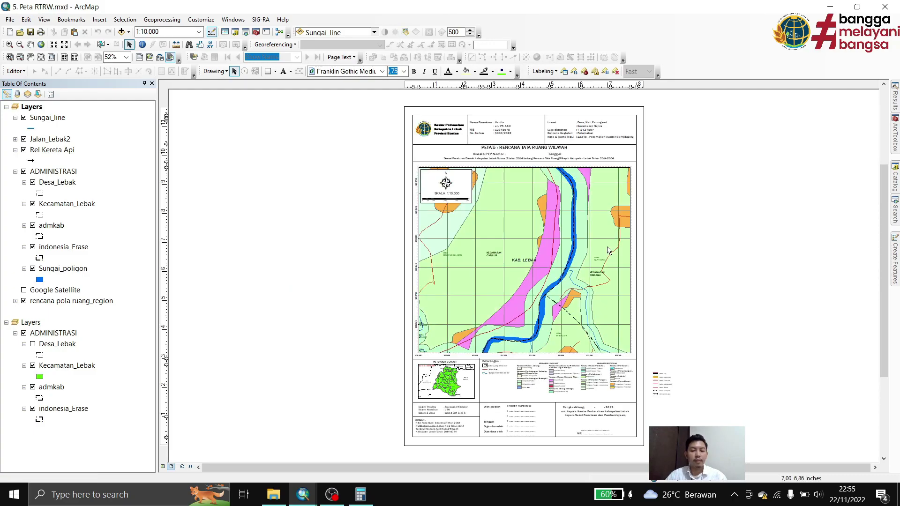
Step: Examine the Rencana Tata Ruang Wilayah layout from its title block down to the zoning legend
drag(647, 231, 583, 243)
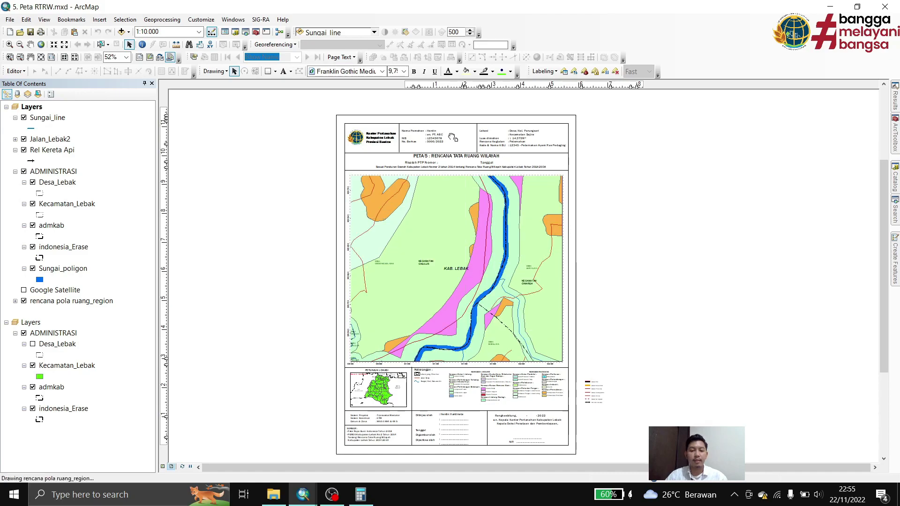
scroll(439, 130, up, 3)
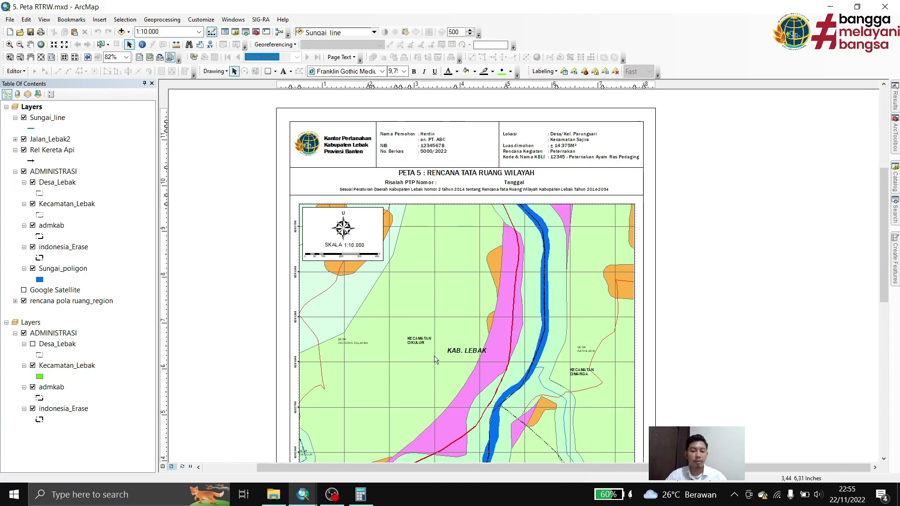
drag(435, 359, 444, 140)
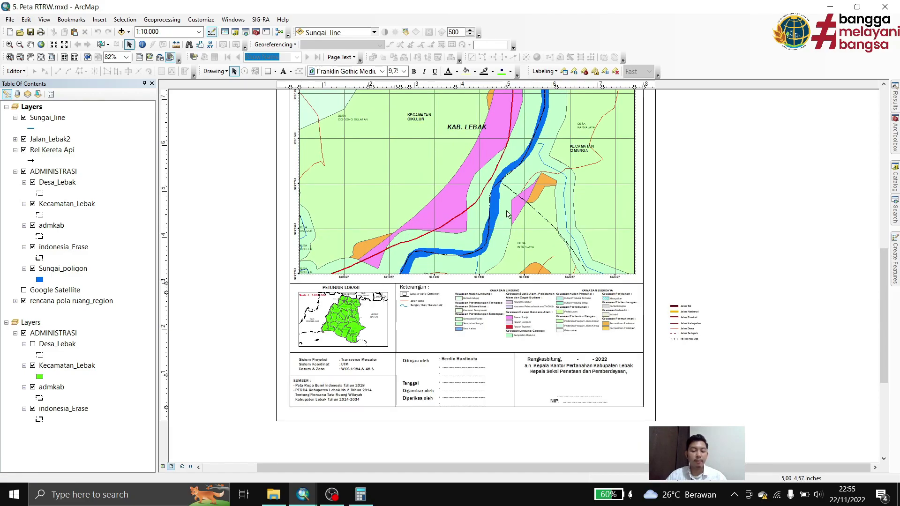
drag(454, 291, 638, 347)
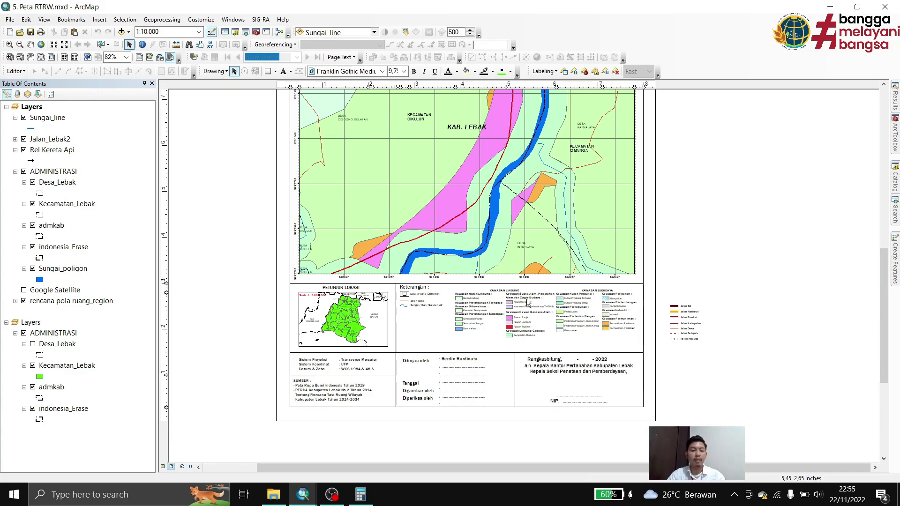
Step: Expand the rencana pola ruang_region layer and review its list of spatial-plan classes
click(16, 300)
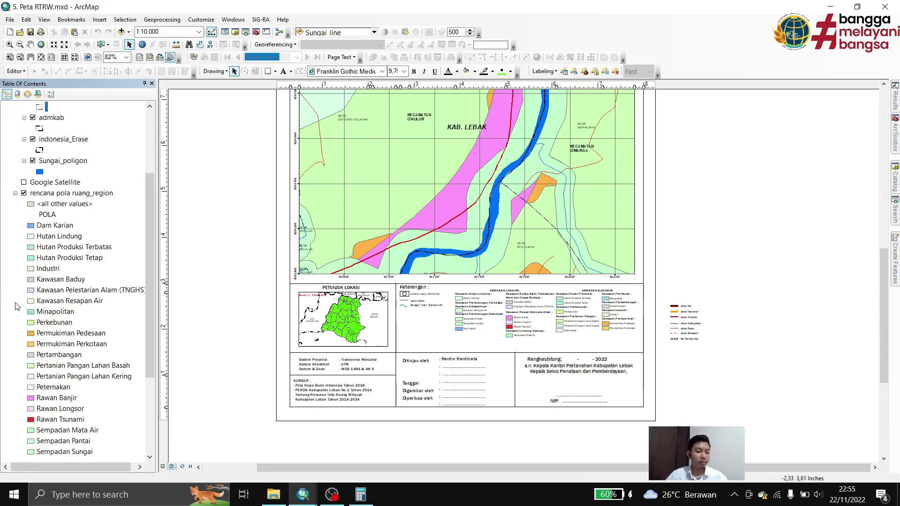
scroll(82, 209, up, 4)
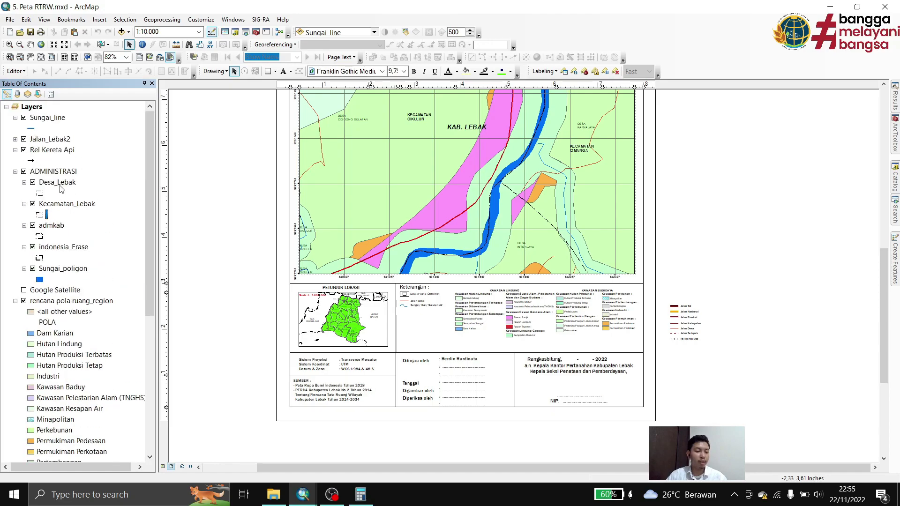
scroll(40, 169, down, 5)
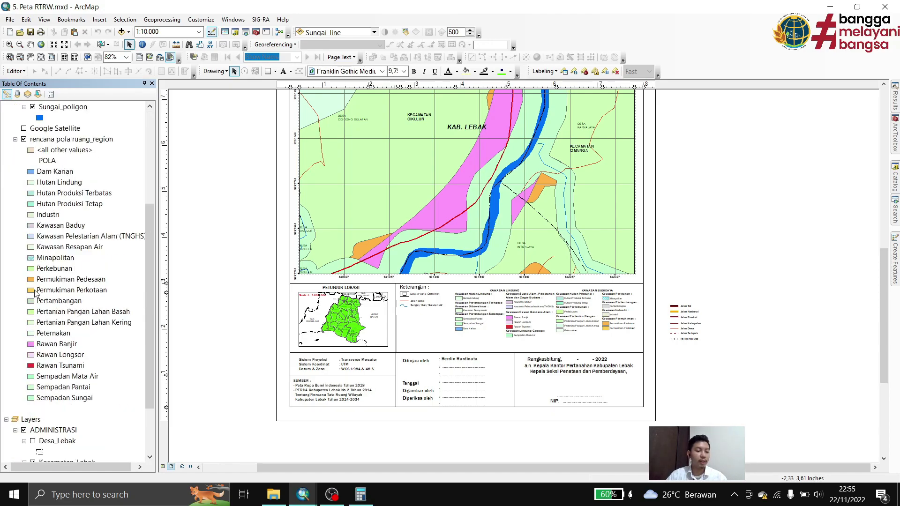
Step: Review the POLA RUANG LEBAK style symbols available for the Permukiman Pedesaan class, leaving its symbol as it is
click(31, 280)
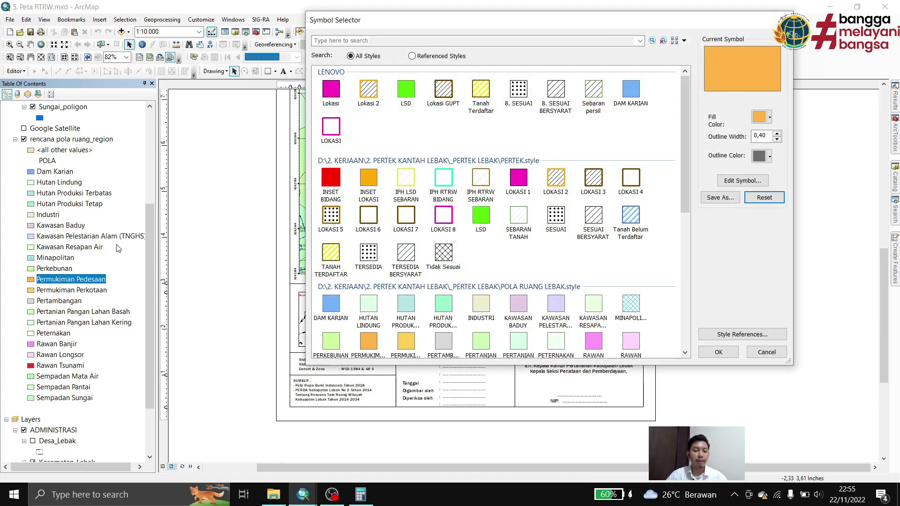
scroll(345, 197, down, 3)
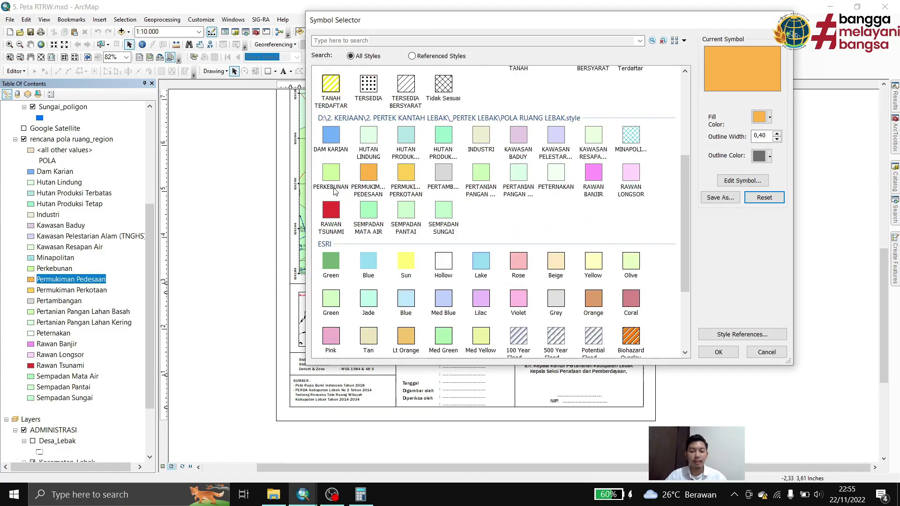
scroll(334, 192, up, 1)
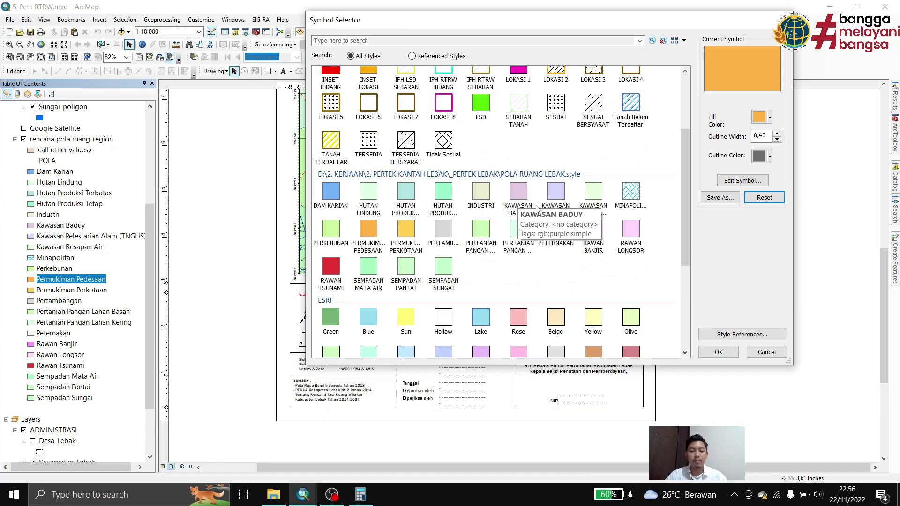
scroll(478, 294, up, 2)
scroll(478, 294, down, 2)
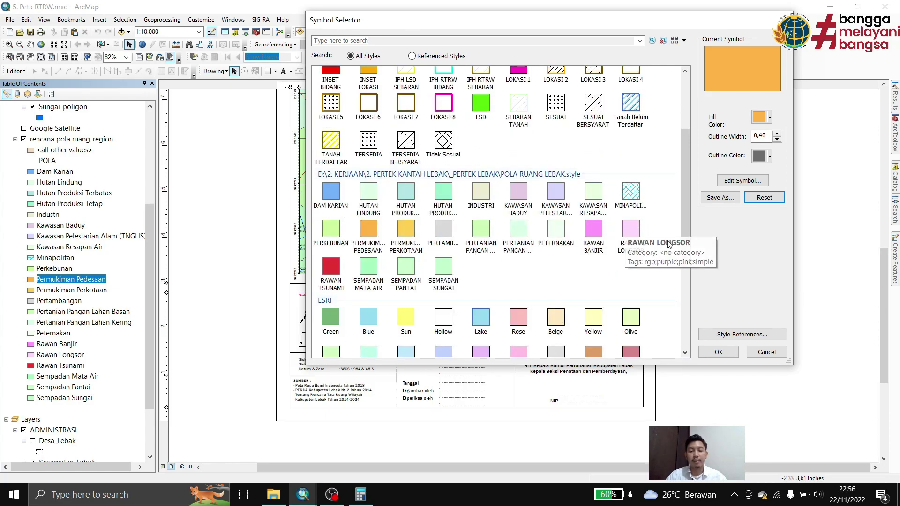
click(766, 352)
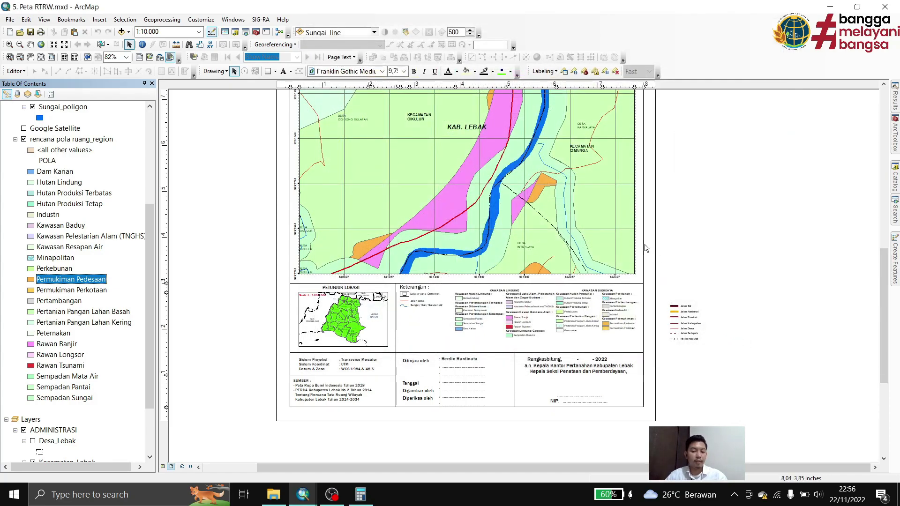
Step: Switch the map from layout to data view and add the polygon.shp shapefile
scroll(173, 287, up, 3)
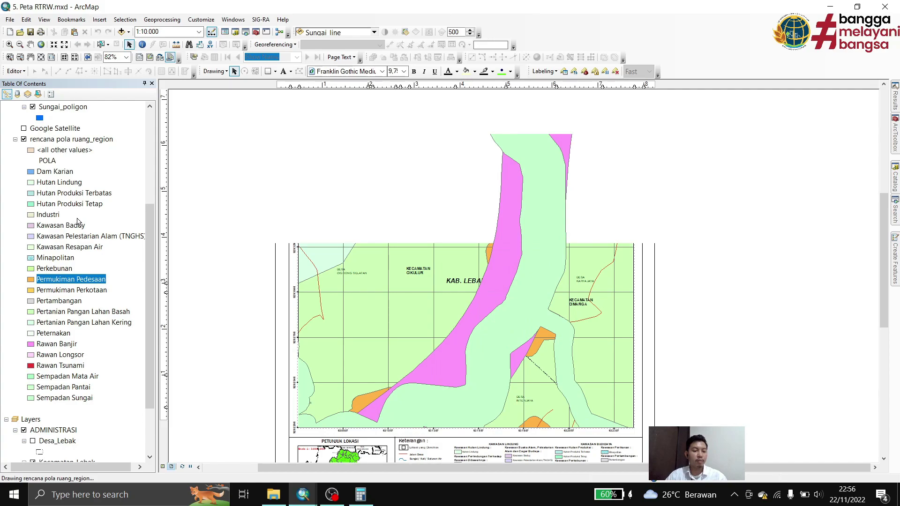
scroll(84, 220, up, 5)
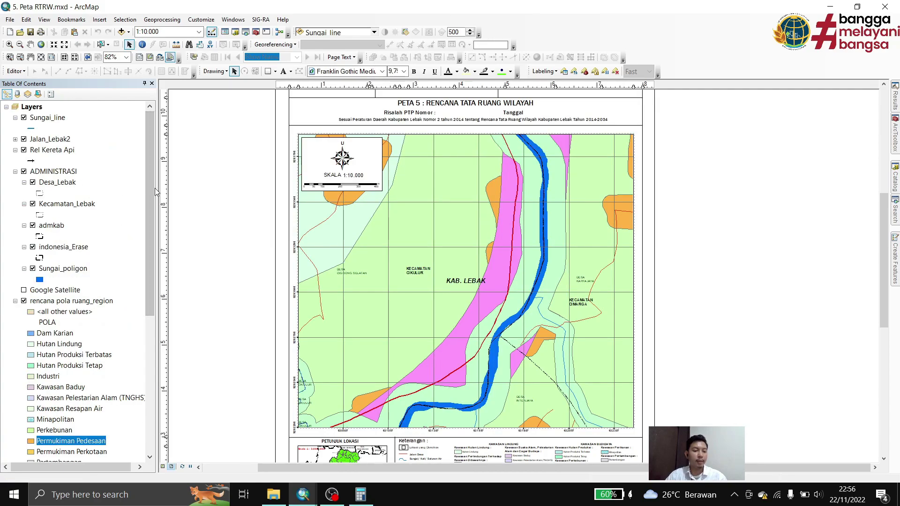
click(162, 466)
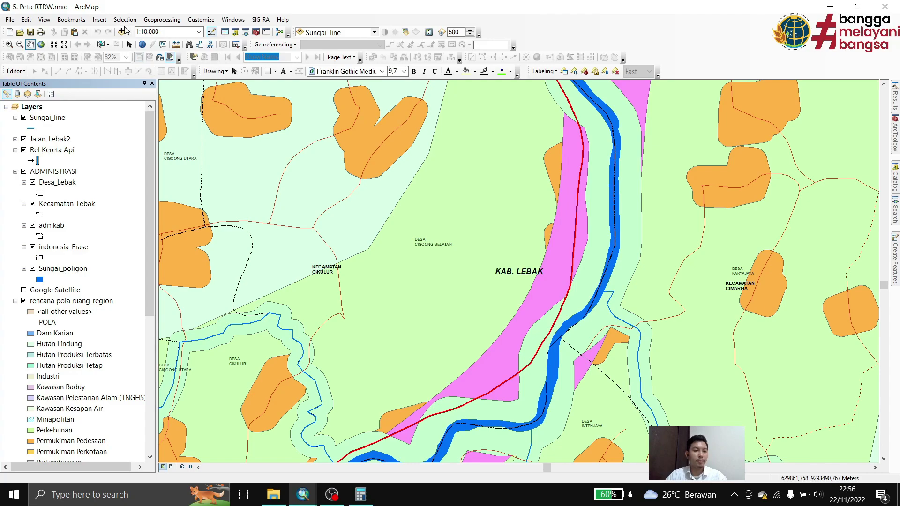
click(122, 31)
click(347, 187)
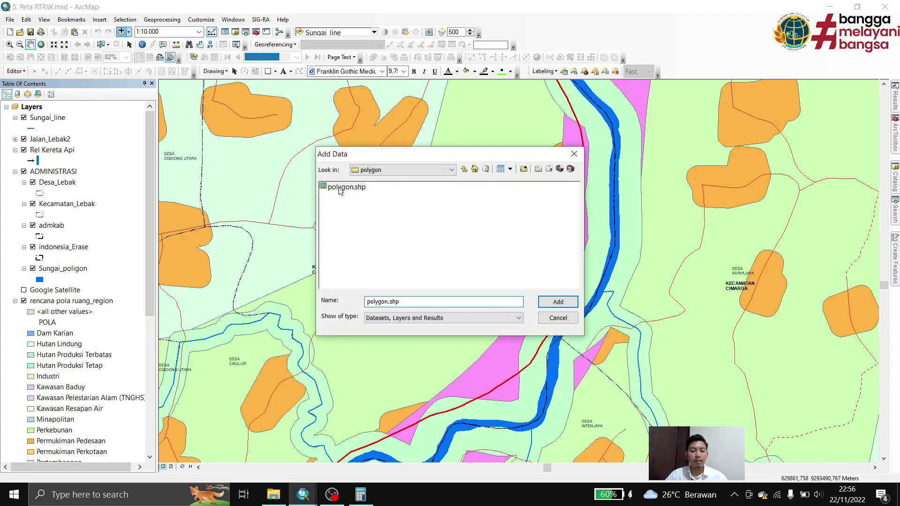
click(558, 301)
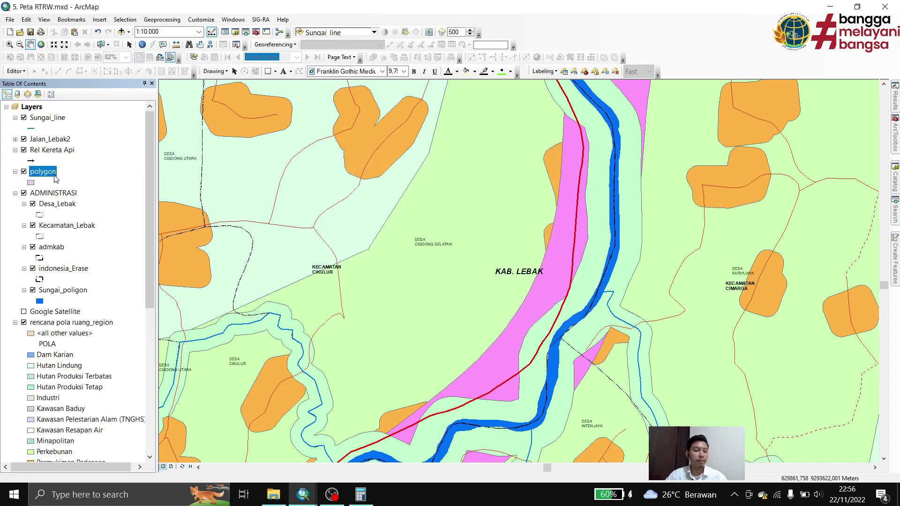
Step: Move the polygon layer above all other layers and zoom to its extent, with some surroundings at 1:1.500
drag(47, 172, 45, 109)
right_click(46, 120)
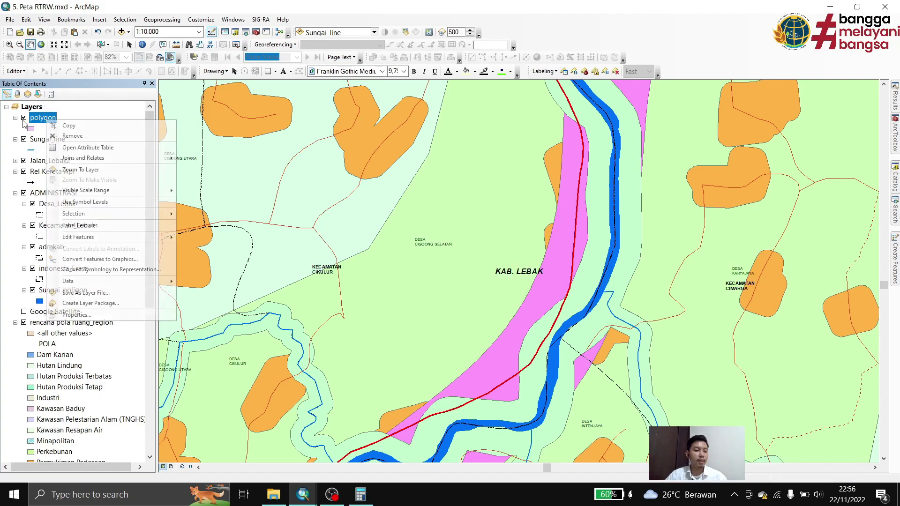
click(111, 170)
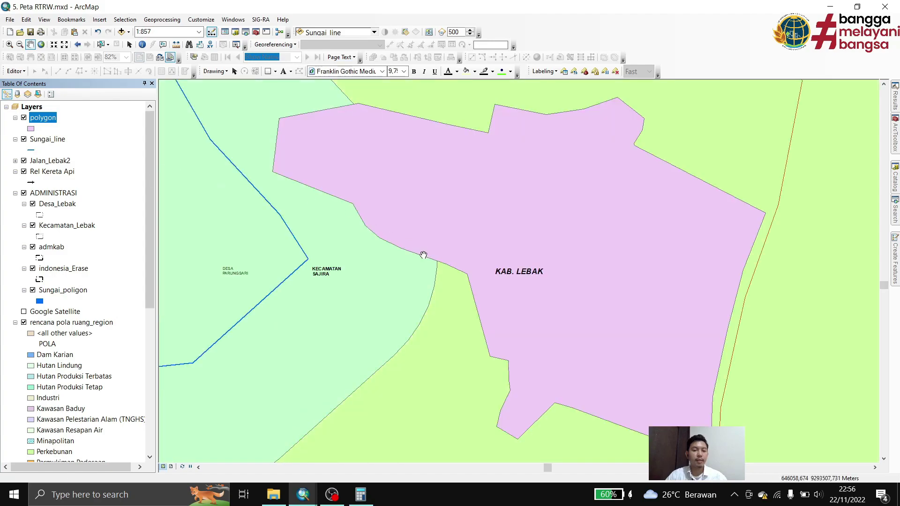
scroll(420, 256, down, 2)
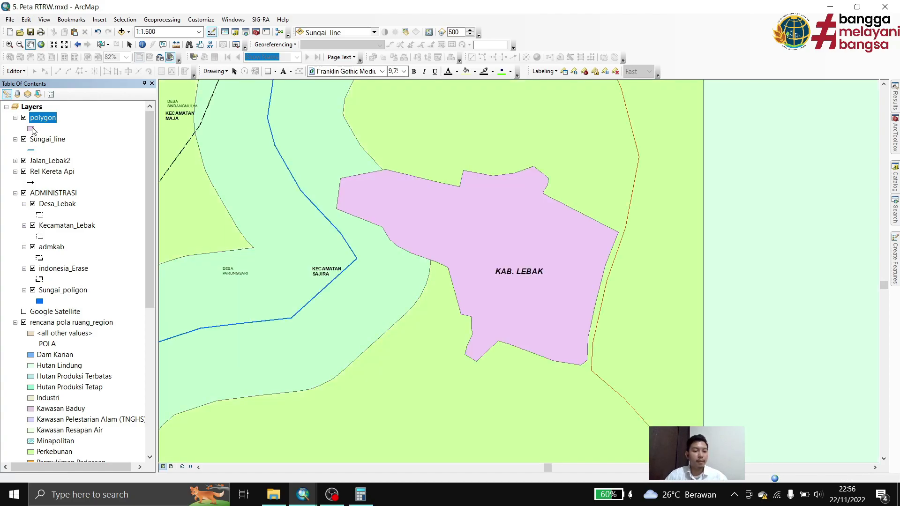
Step: Symbolize the polygon layer with the LOKASI 5 symbol from the PERTEK style
click(32, 129)
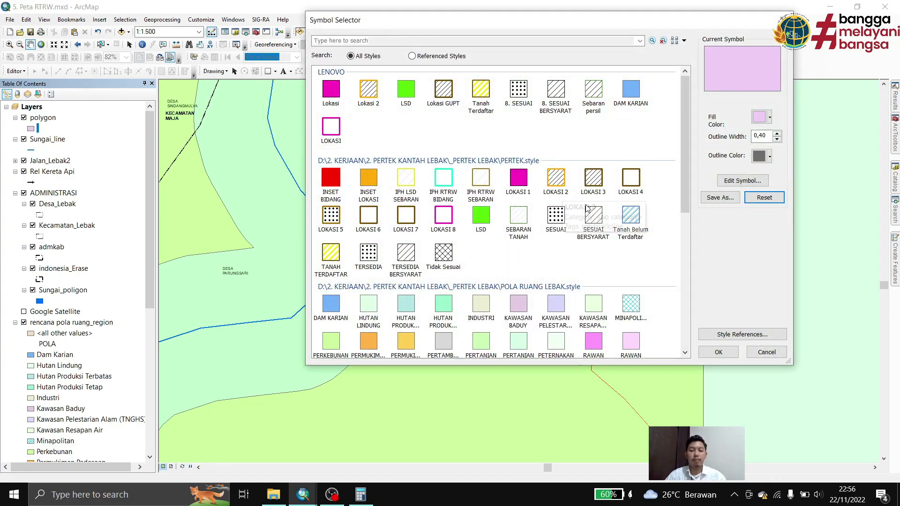
click(337, 224)
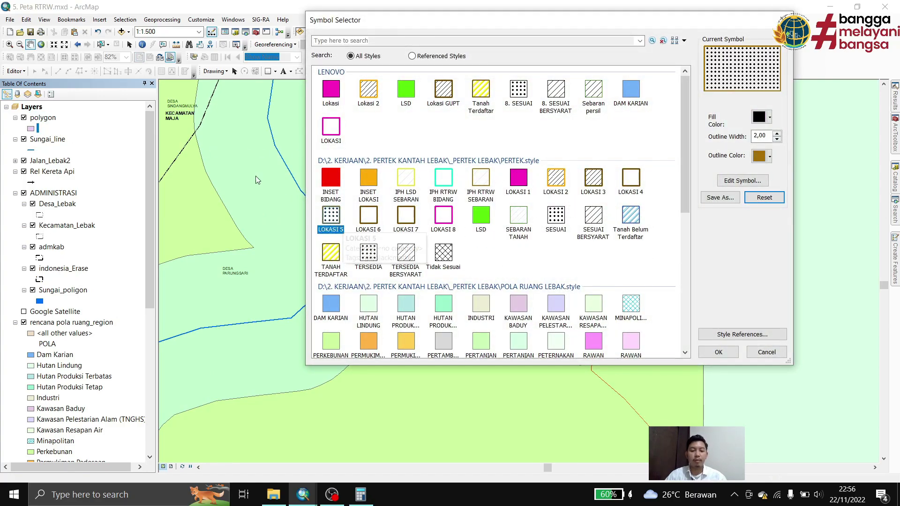
click(718, 351)
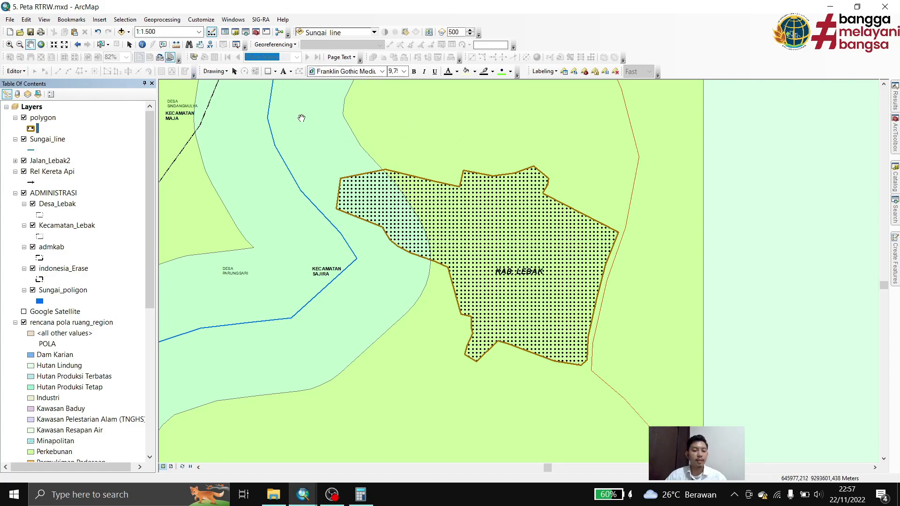
Step: Activate the Identify tool and hide the ADMINISTRASI group layer in the first data frame
click(145, 46)
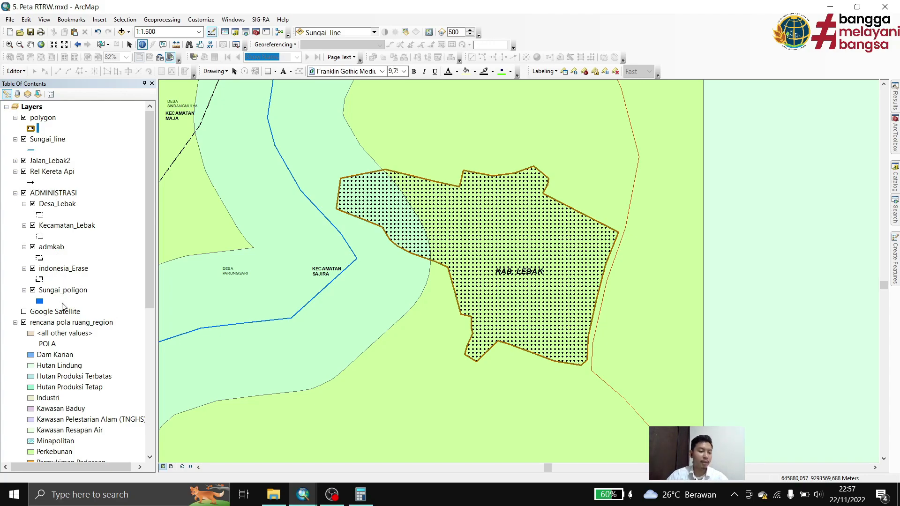
mouse_move(63, 328)
mouse_down()
mouse_move(71, 240)
mouse_move(59, 188)
mouse_move(62, 322)
mouse_up()
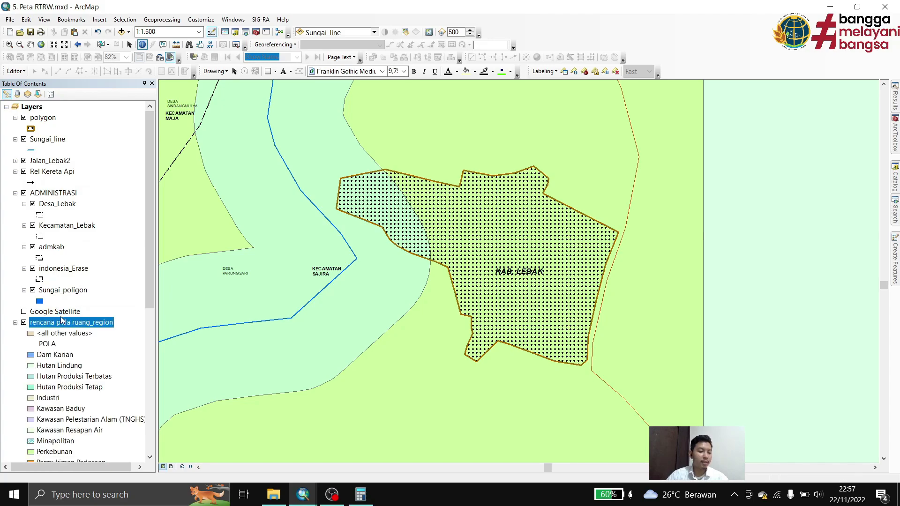
click(24, 193)
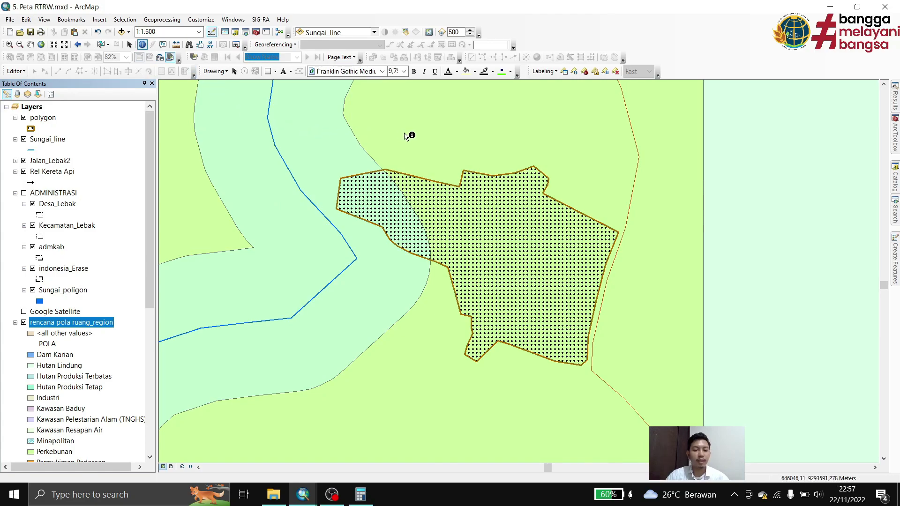
Step: Identify the spatial-plan zones just north and just west of the location polygon, then close the results
click(406, 135)
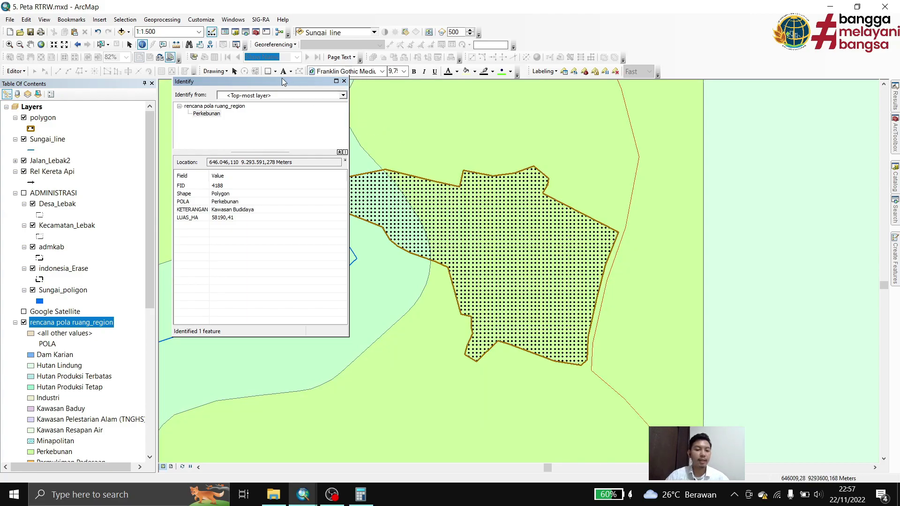
drag(281, 81, 152, 58)
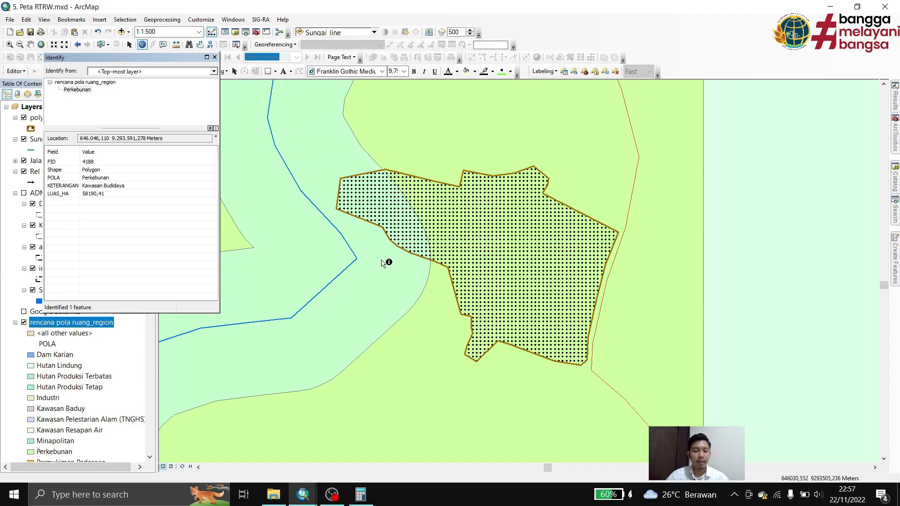
click(322, 163)
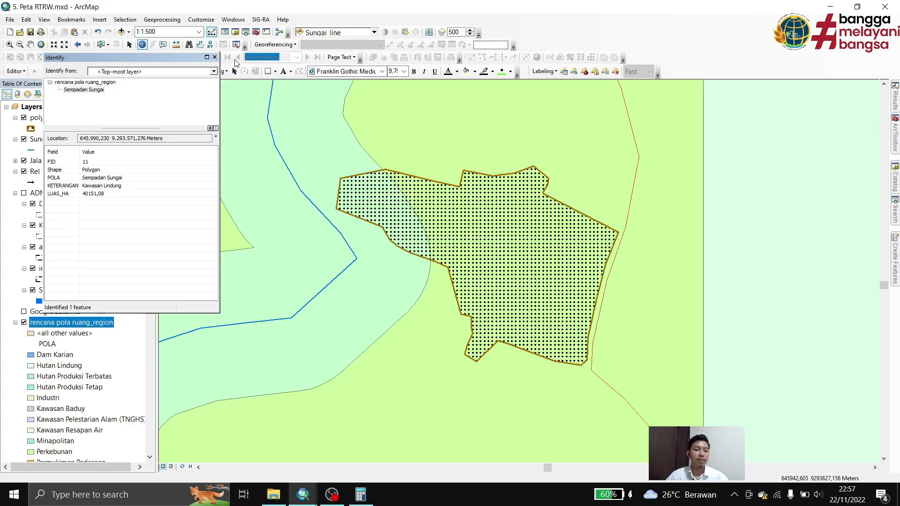
click(214, 57)
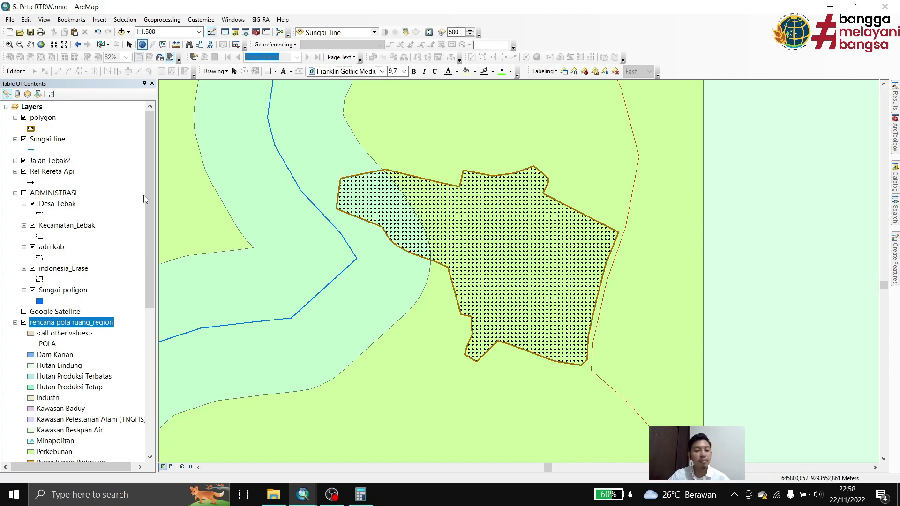
Step: Start the Clip tool with rencana pola ruang_region as the input features and polygon as the clip features
click(130, 45)
click(179, 21)
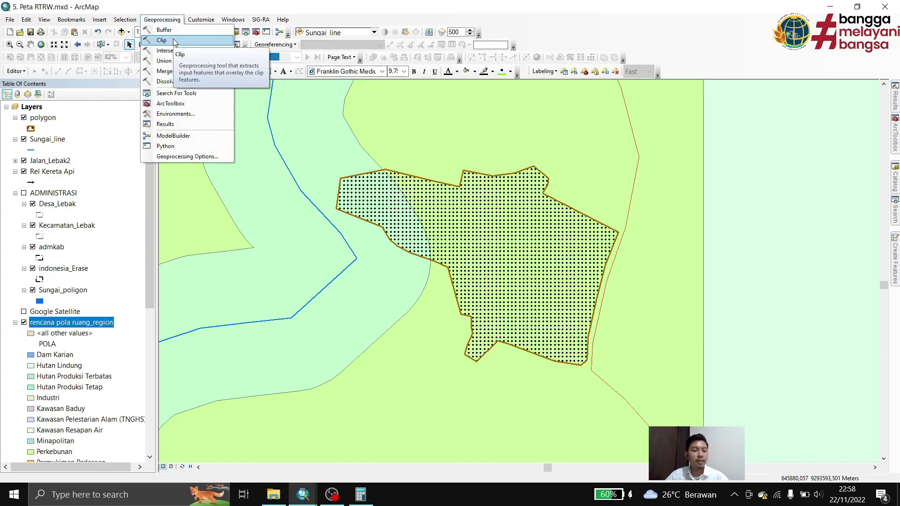
click(173, 41)
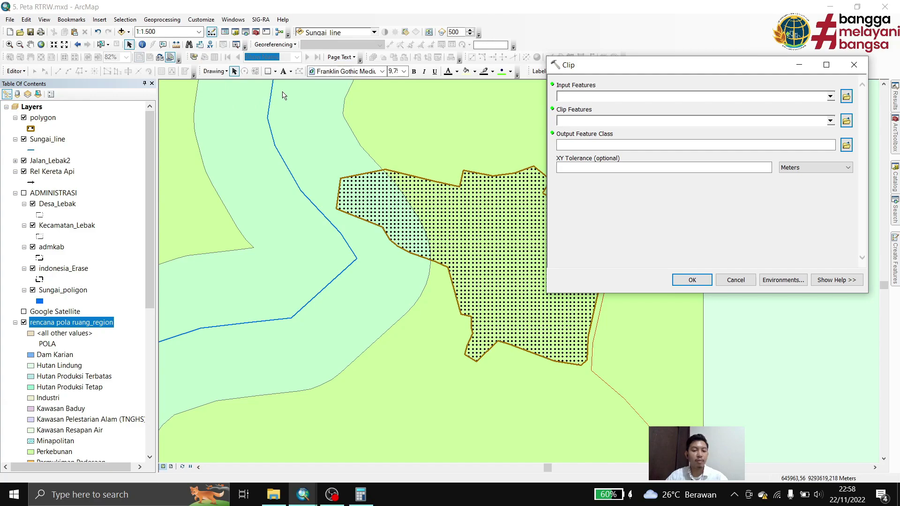
drag(77, 324, 593, 95)
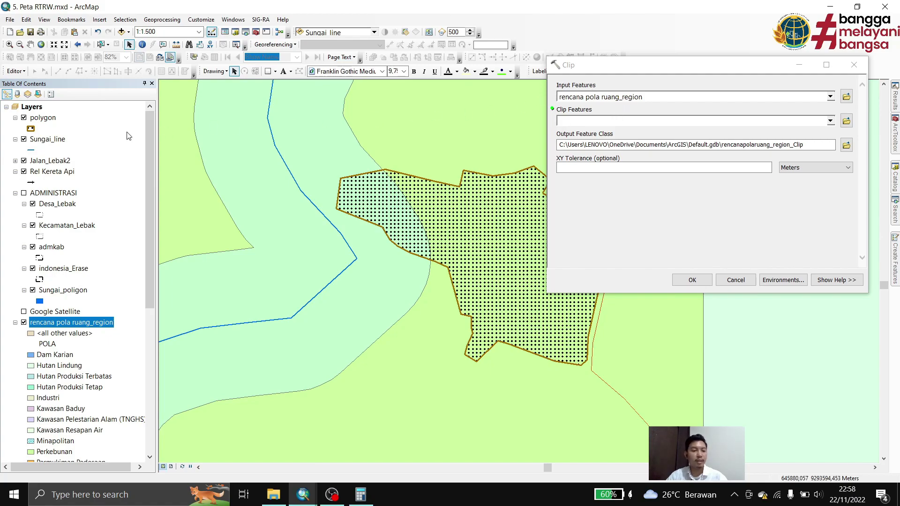
drag(42, 117, 583, 121)
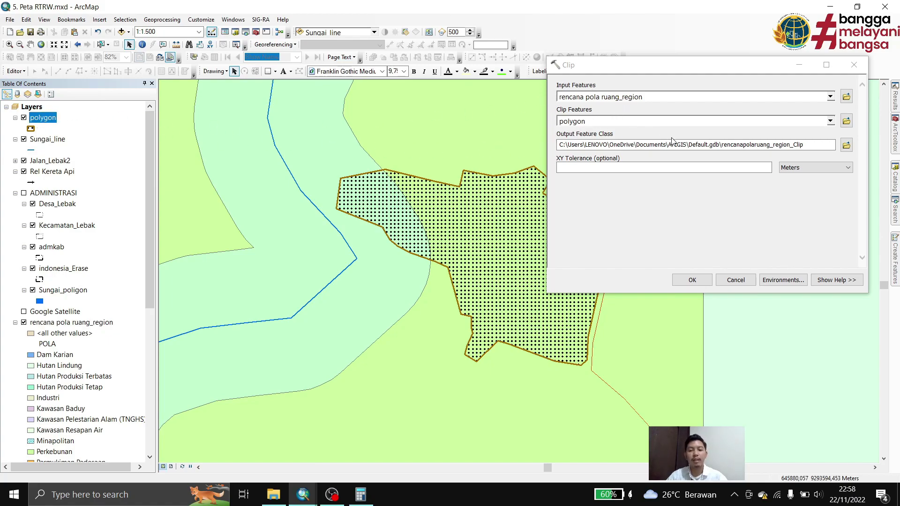
Step: Save the clip output as rtrw_clip in the SHP folder and run the clip
click(846, 146)
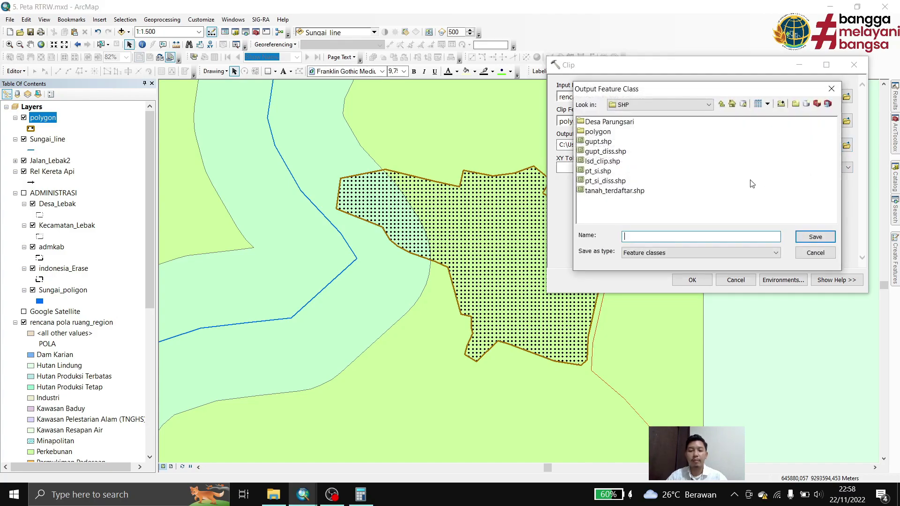
text(rtr)
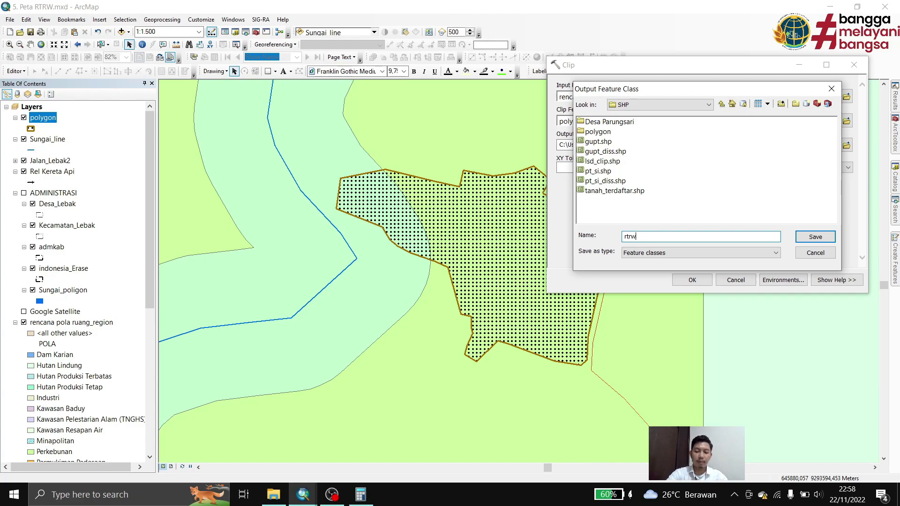
text(w_clip)
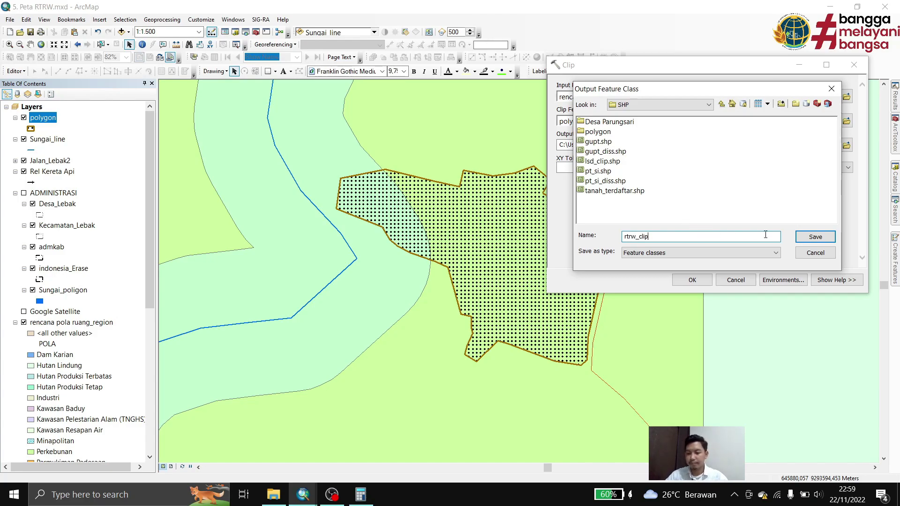
click(813, 238)
click(687, 282)
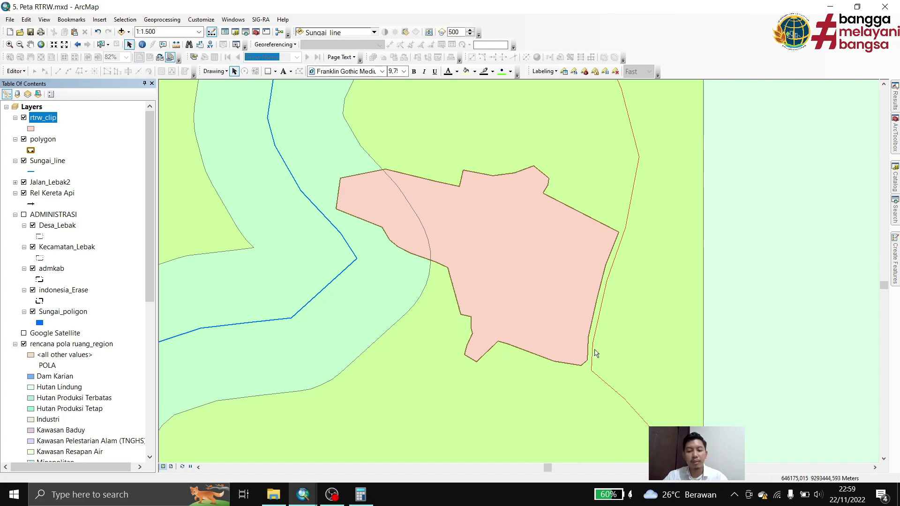
Step: Examine the POLA zones in the rtrw_clip attribute table and reposition the table to uncover part of the clipped area
right_click(47, 121)
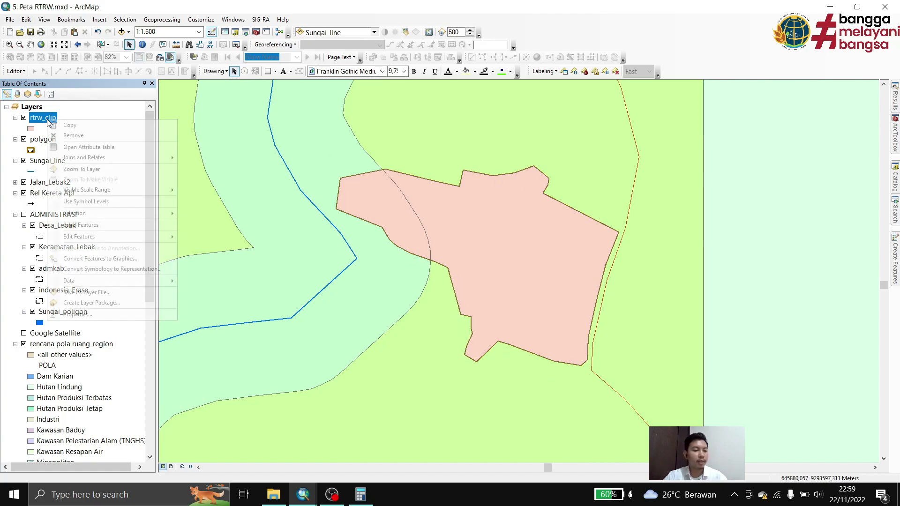
click(112, 146)
drag(348, 350, 479, 180)
click(421, 224)
click(414, 229)
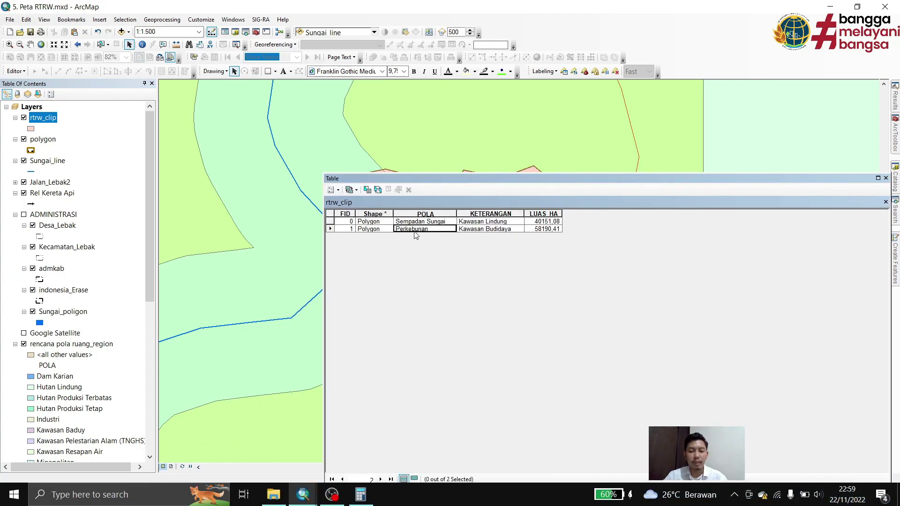
drag(463, 178, 322, 267)
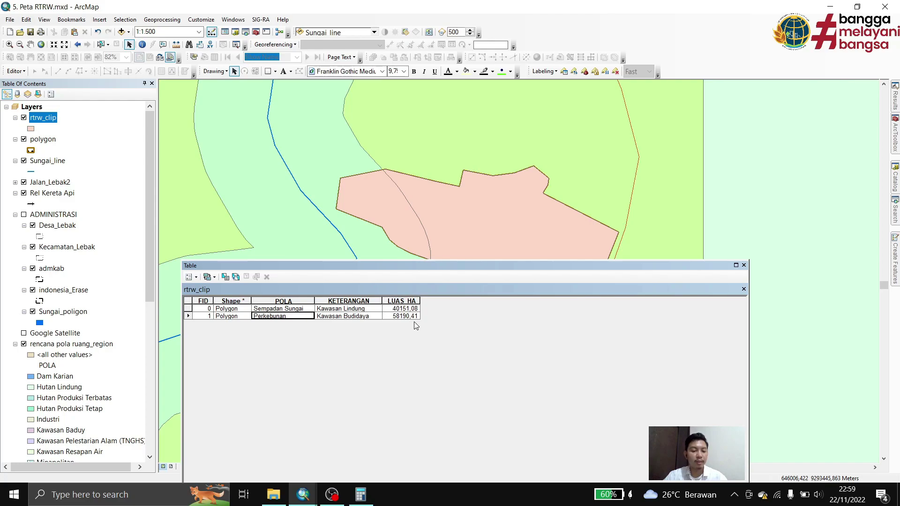
click(398, 299)
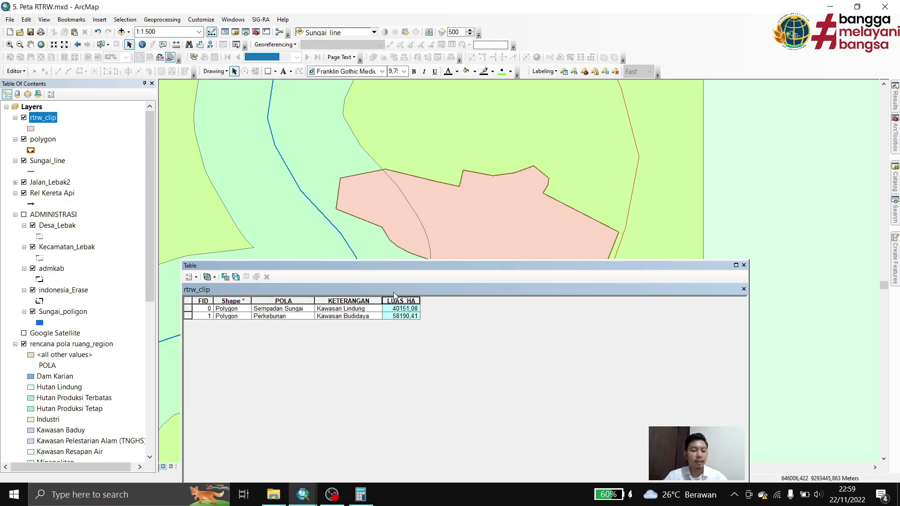
click(191, 276)
click(214, 122)
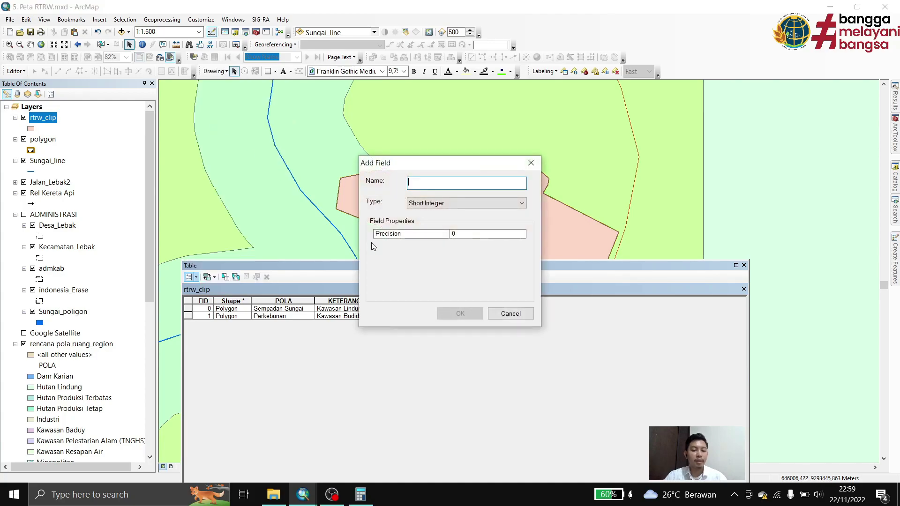
click(440, 202)
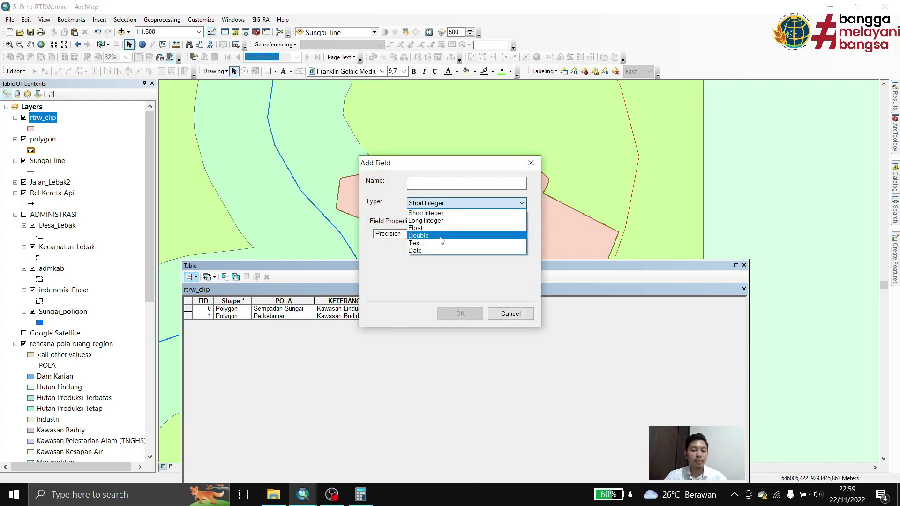
click(530, 165)
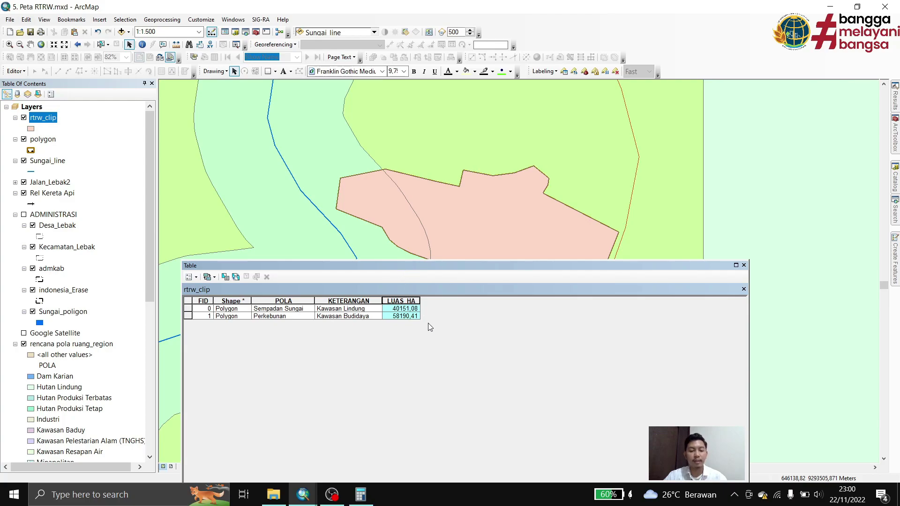
Step: Calculate each zone's area in square meters in the LUAS_HA field using the data source's coordinate system, then close the table
right_click(398, 302)
click(463, 370)
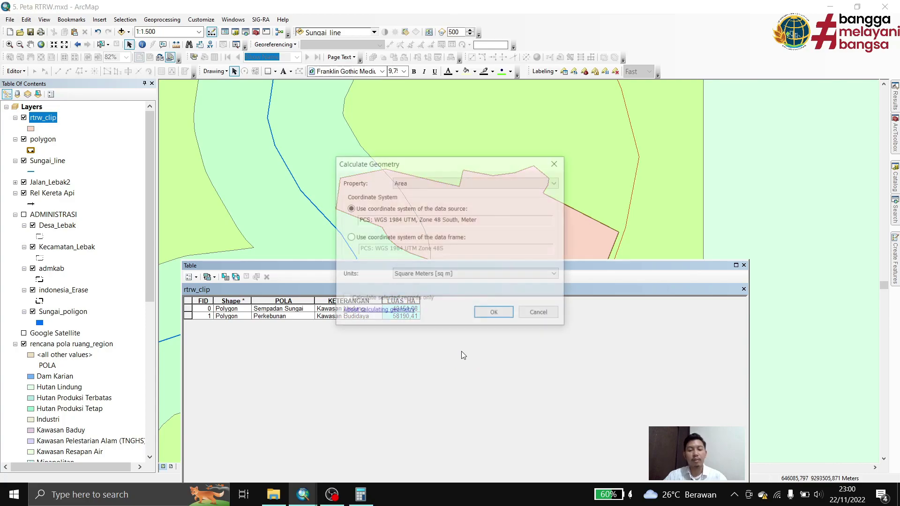
click(398, 186)
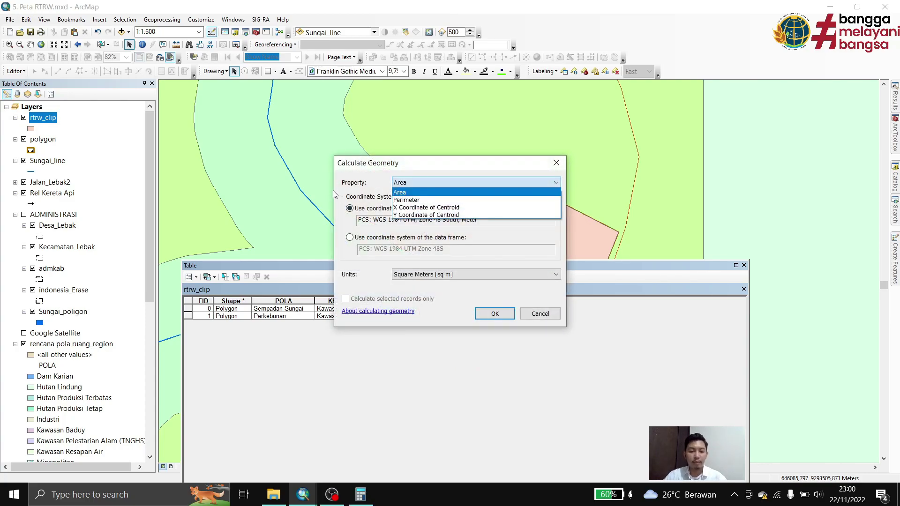
click(409, 197)
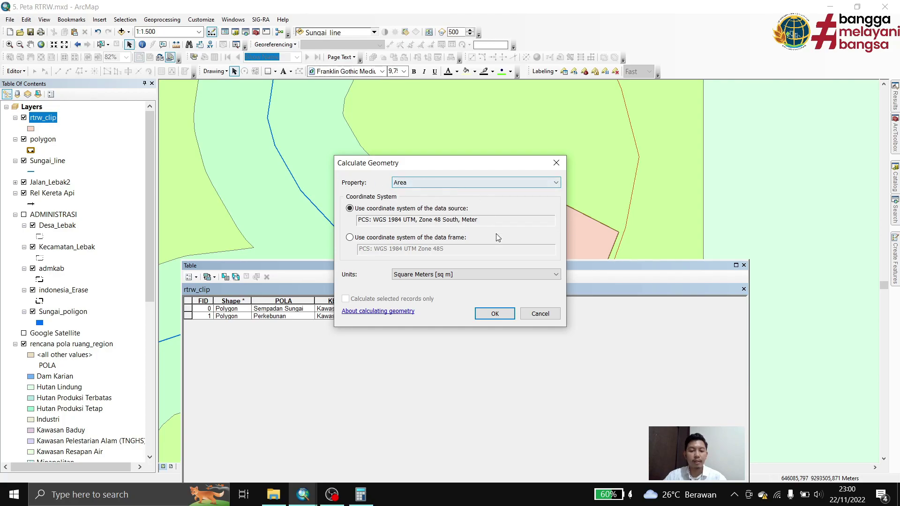
click(473, 274)
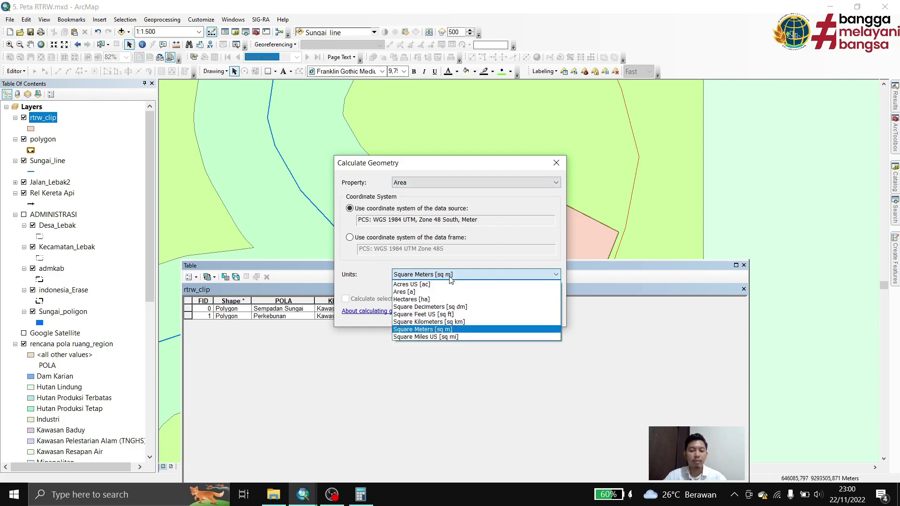
click(447, 330)
click(496, 314)
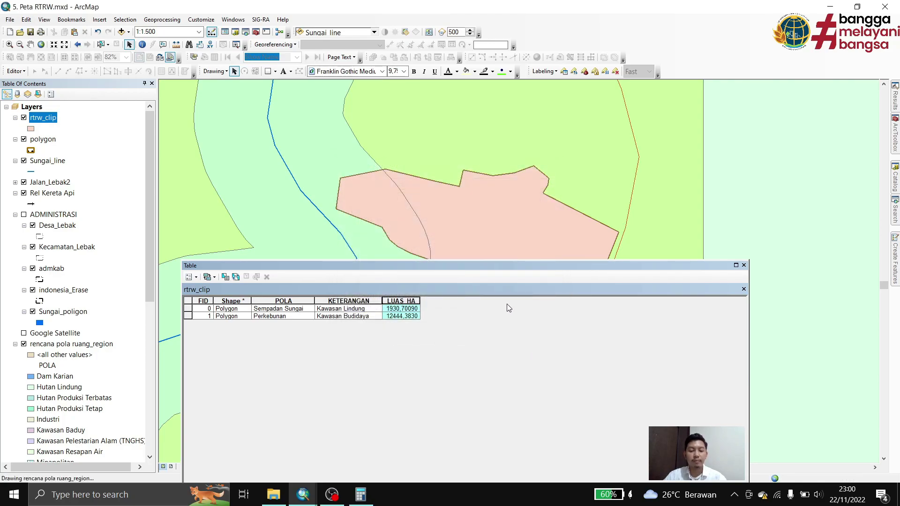
click(402, 308)
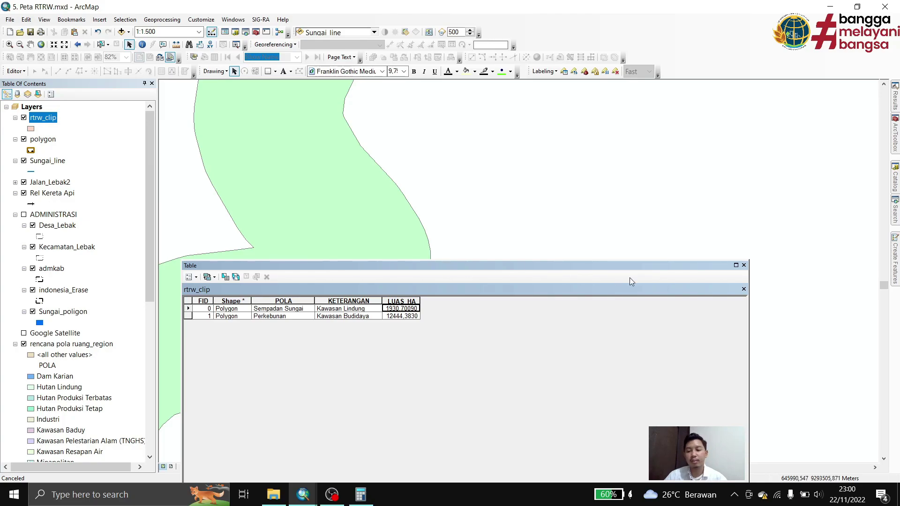
click(744, 265)
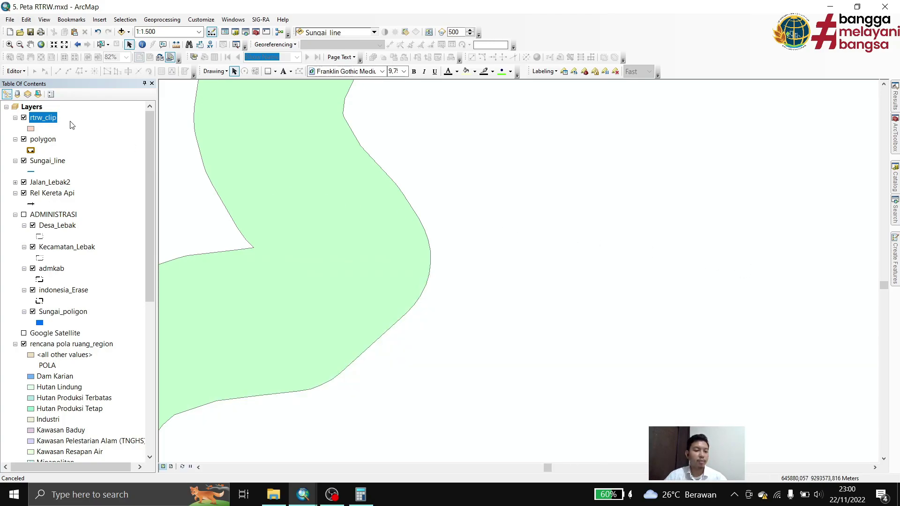
Step: Hide the rtrw_clip layer and zoom to the extent of the polygon layer
click(24, 119)
click(43, 140)
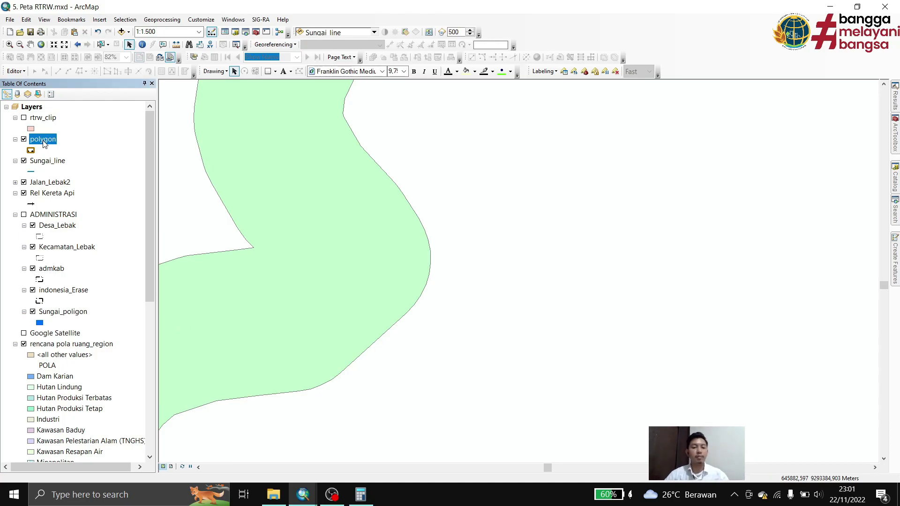
right_click(44, 142)
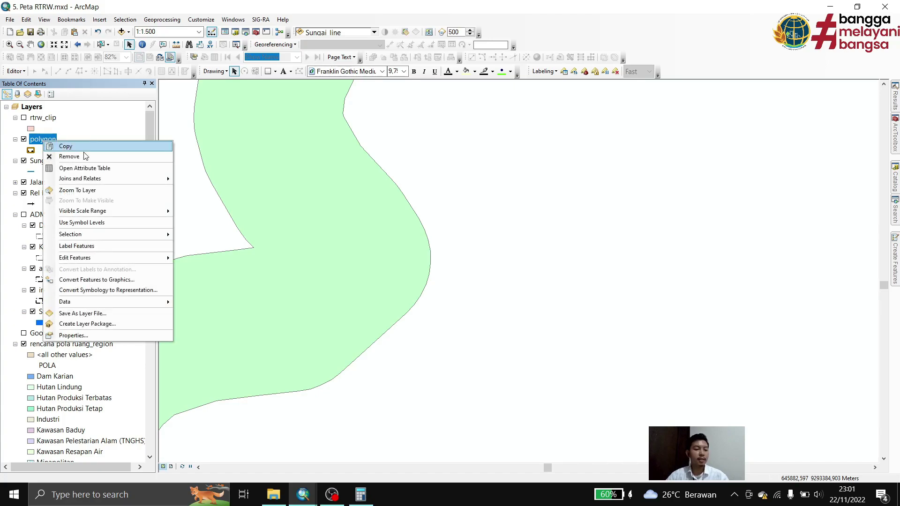
click(109, 191)
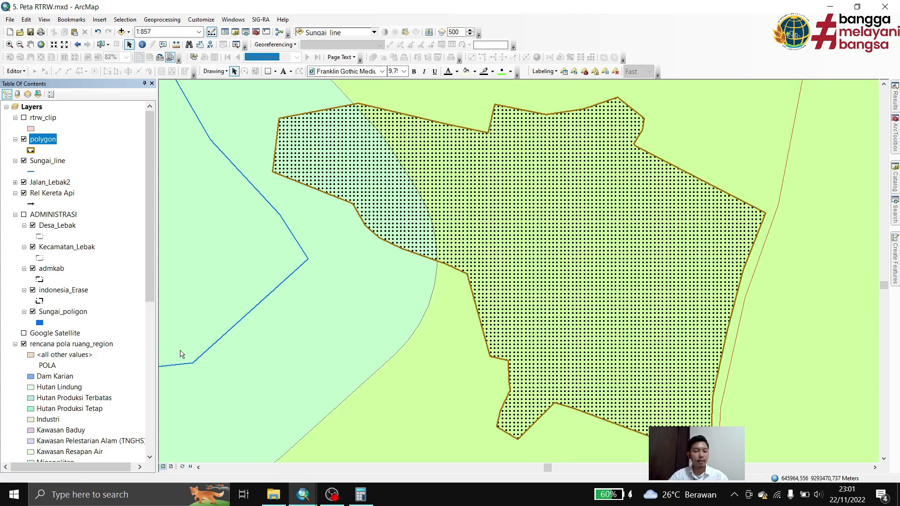
Step: Switch to the layout view and set the main data frame's scale to 1:7.500
click(172, 466)
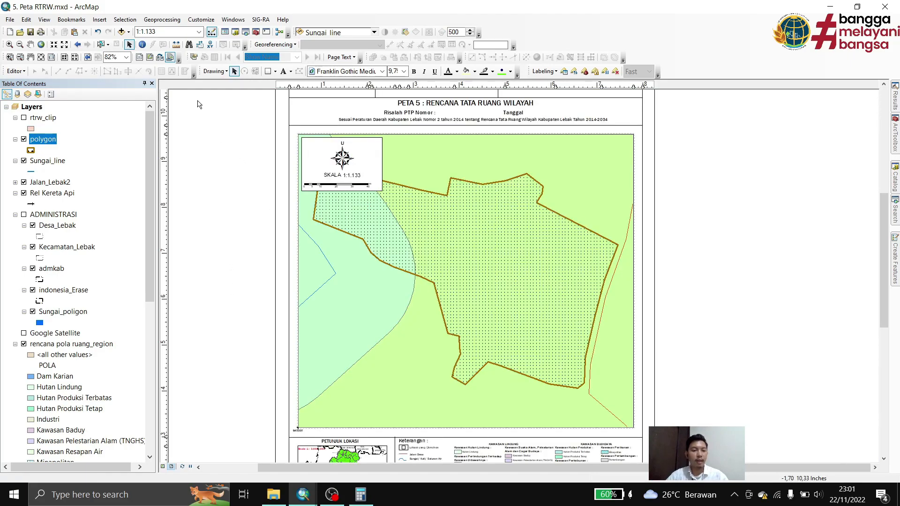
click(473, 230)
click(177, 33)
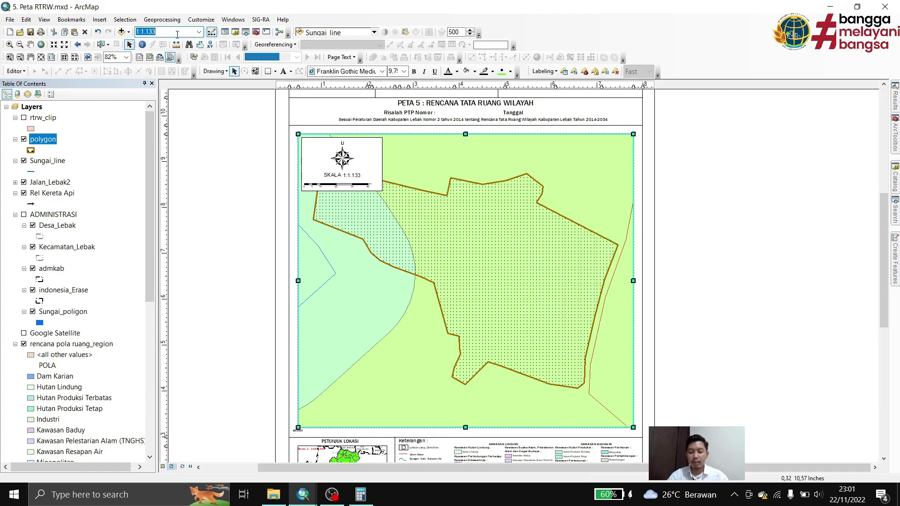
text(7500)
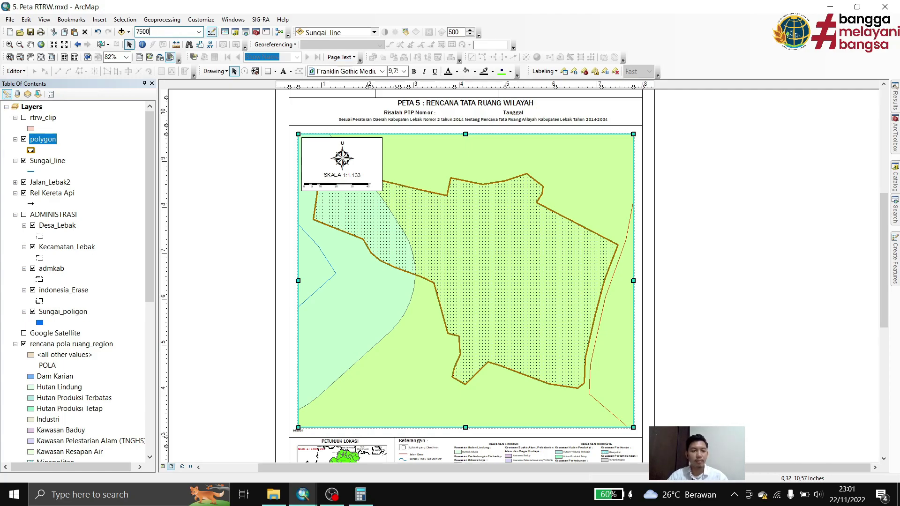
key(Return)
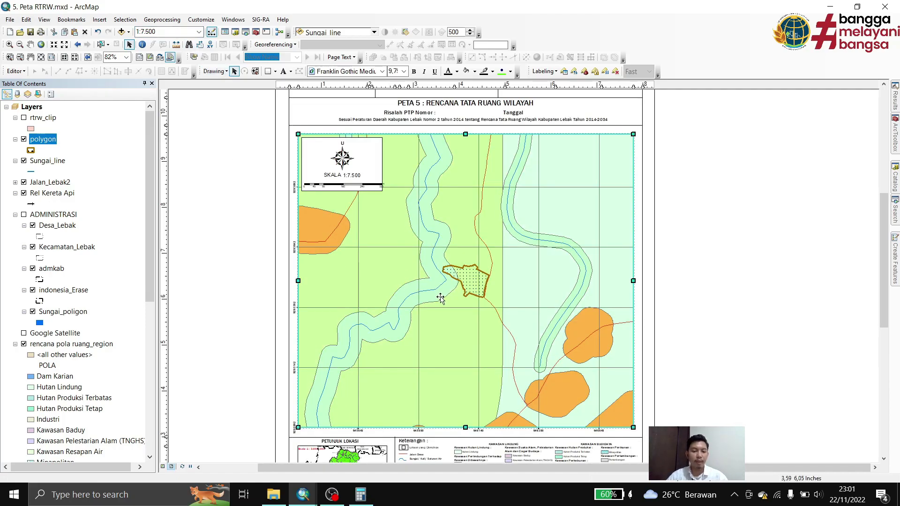
Step: Set the main data frame's measured grid intervals to 450 meters on both the X and Y axes
right_click(434, 275)
click(445, 439)
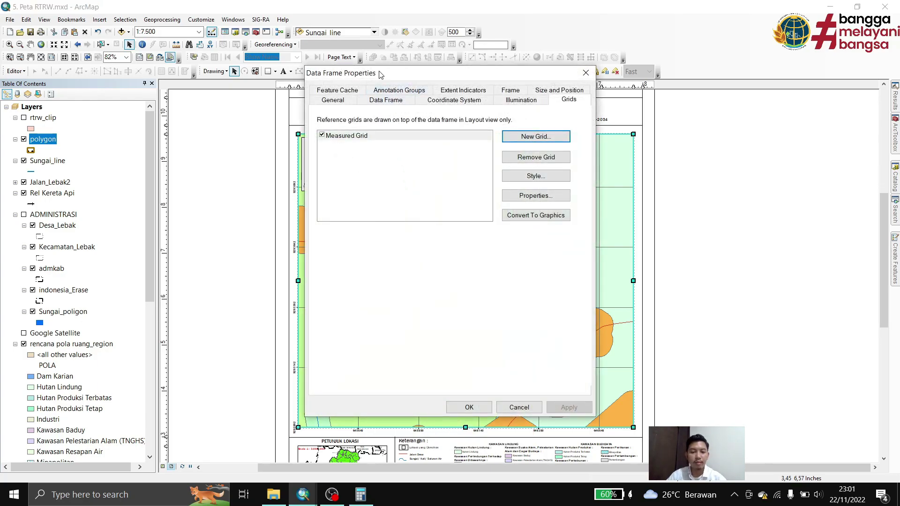
drag(380, 75, 639, 72)
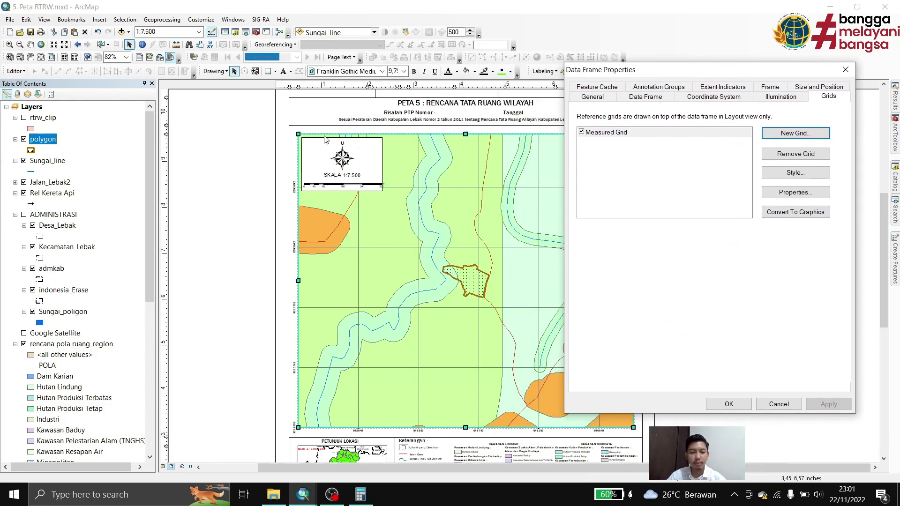
double_click(605, 135)
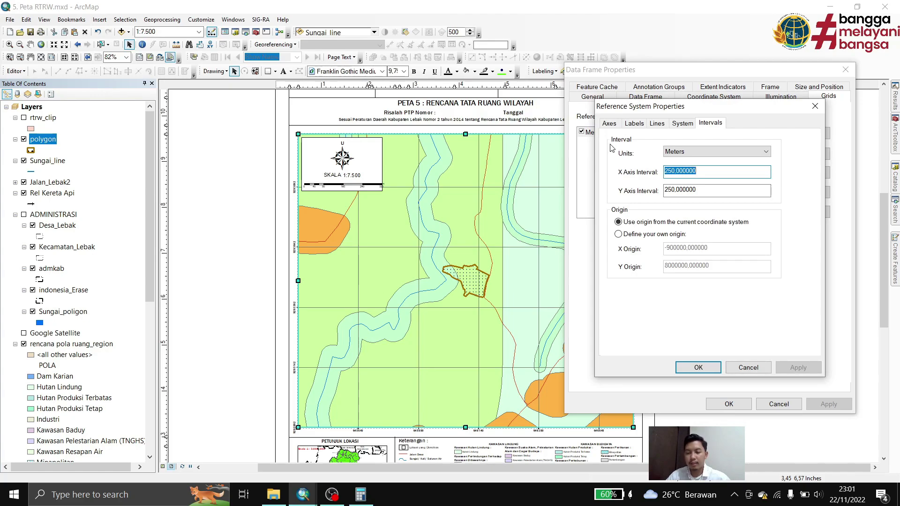
text(450)
key(Tab)
text(4)
key(Return)
key(Return)
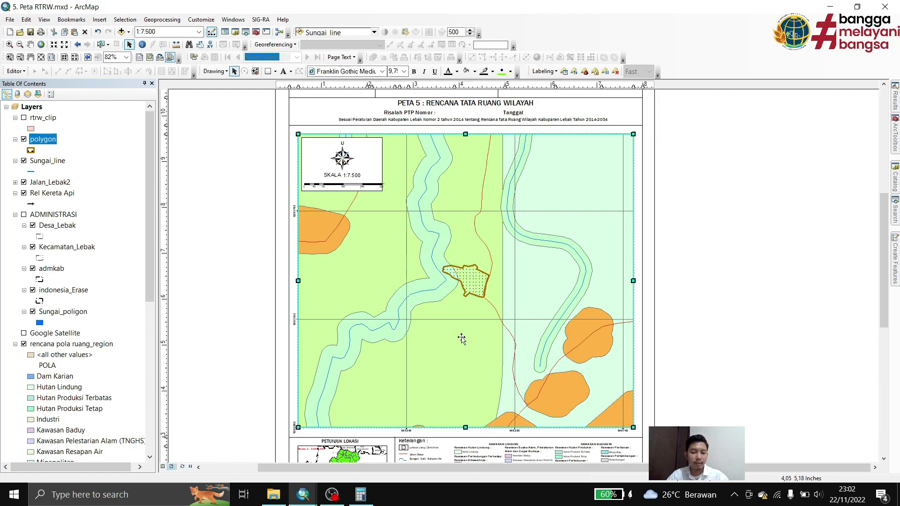
Step: Change the main data frame's measured grid intervals to 325 meters on both the X and Y axes
right_click(440, 375)
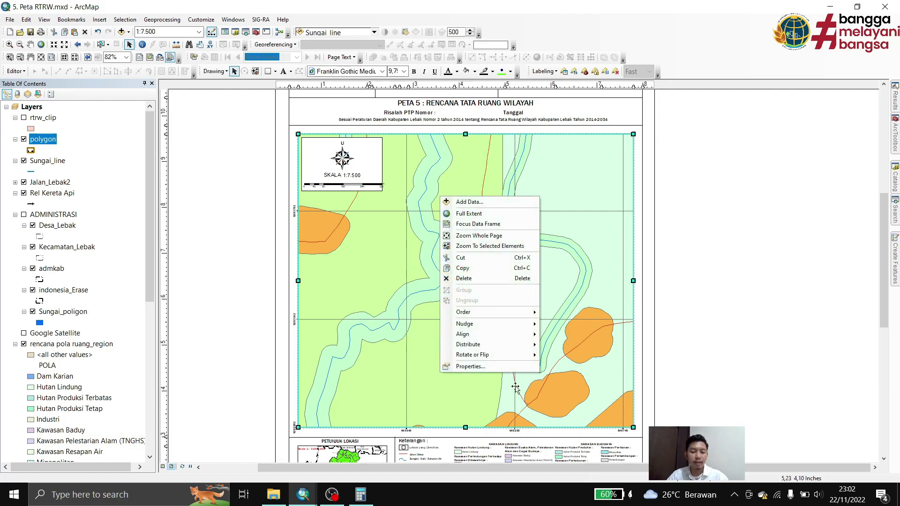
click(464, 369)
drag(493, 81, 781, 62)
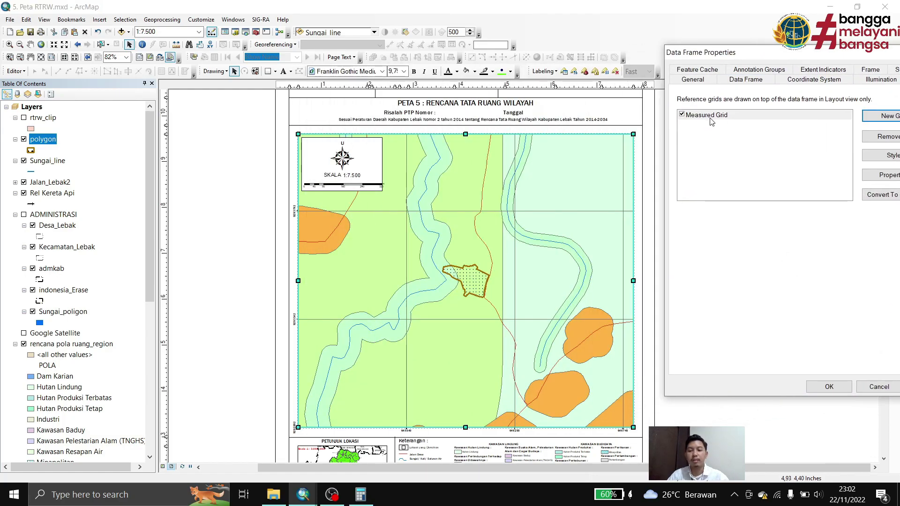
double_click(711, 118)
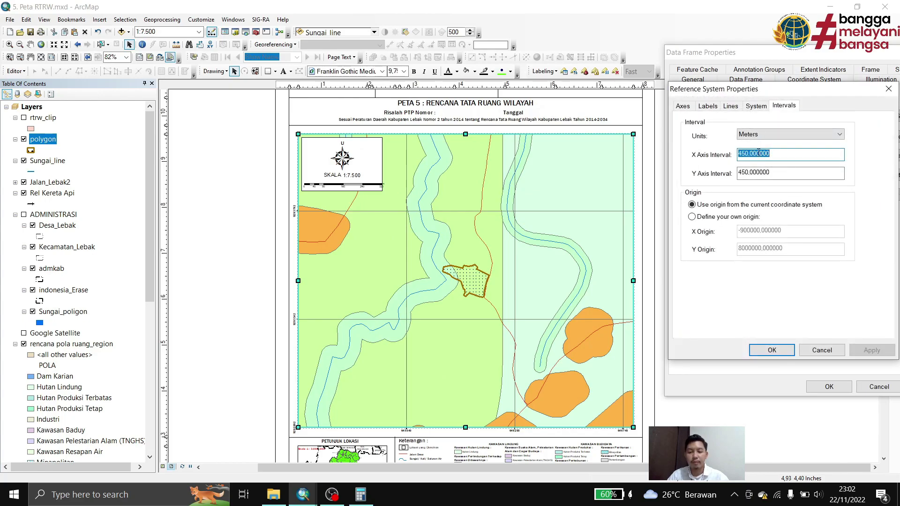
text(325)
key(Tab)
text(325)
click(771, 350)
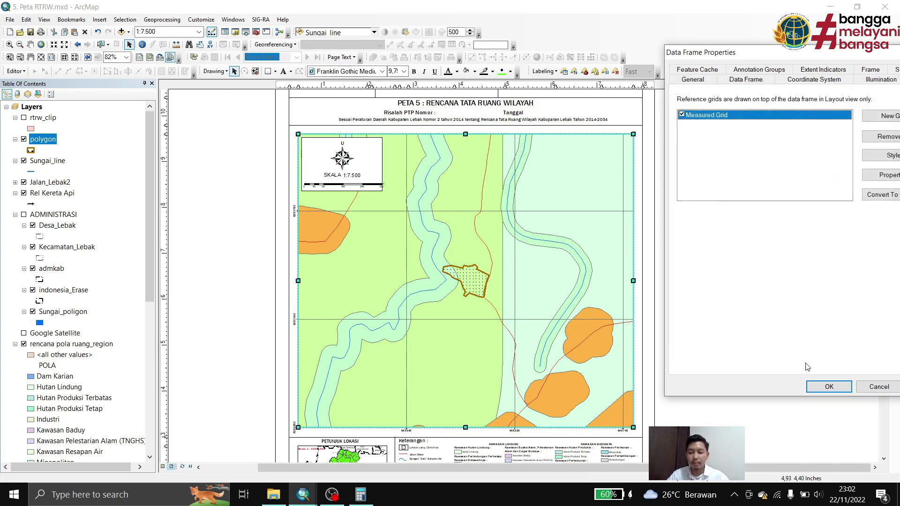
click(827, 386)
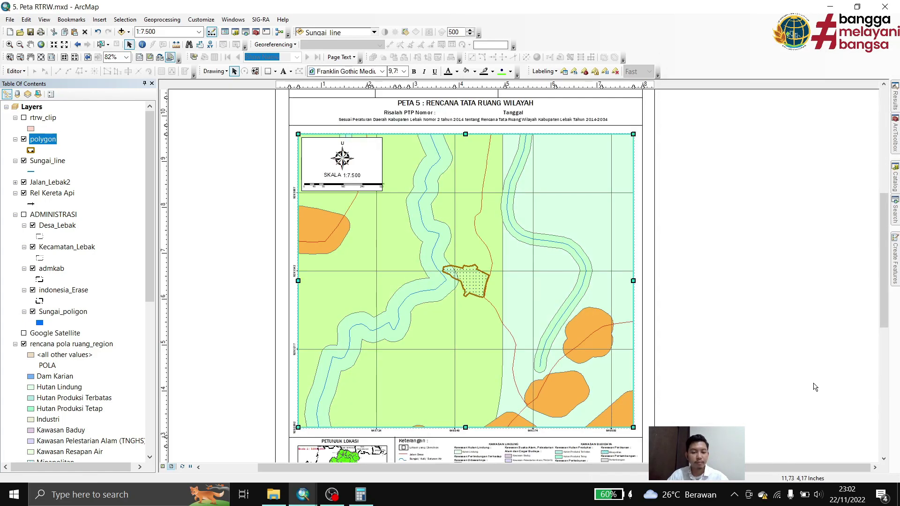
click(768, 355)
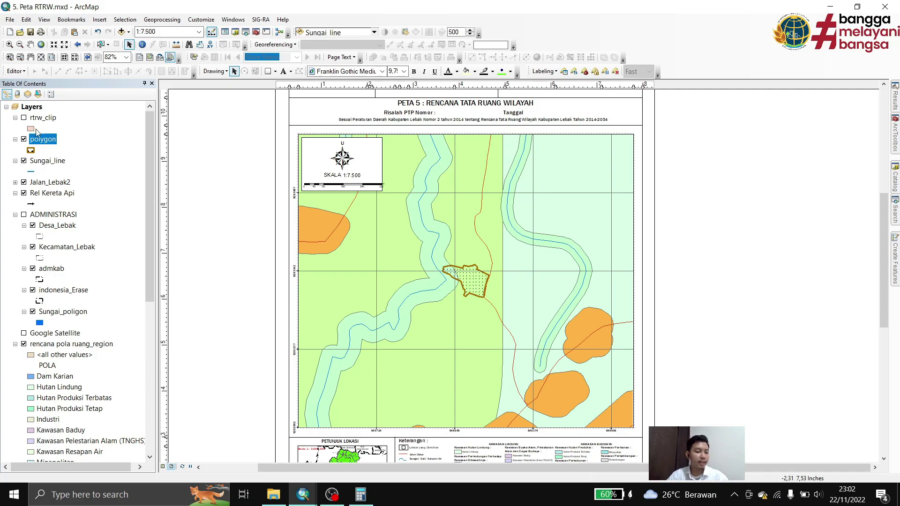
Step: Turn on the ADMINISTRASI group layer in the main data frame
click(24, 215)
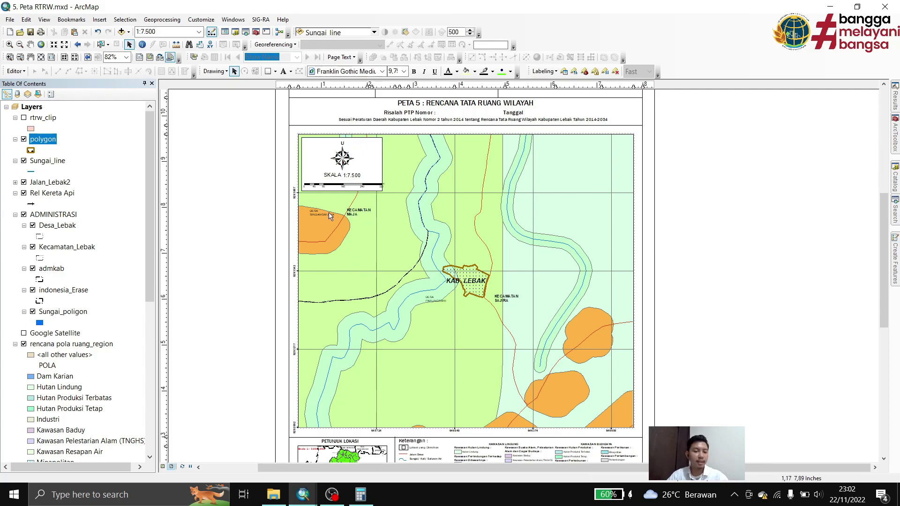
scroll(329, 217, down, 3)
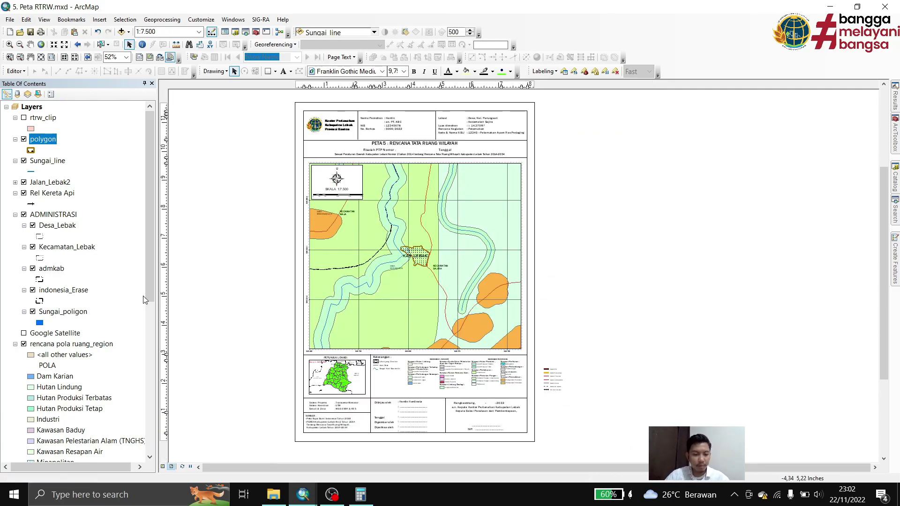
Step: Activate the PETUNJUK LOKASI inset data frame and add polygon.shp from the polygon folder to it
scroll(108, 321, down, 4)
click(337, 382)
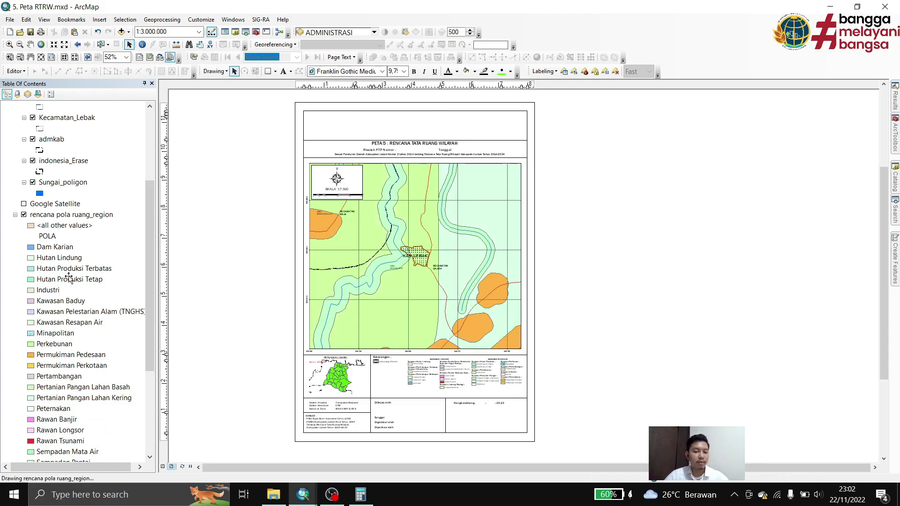
scroll(65, 259, down, 5)
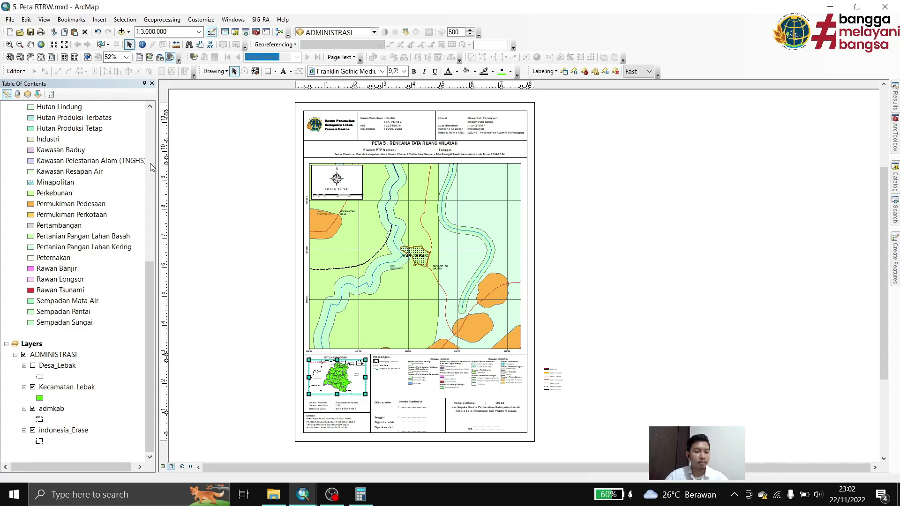
click(121, 32)
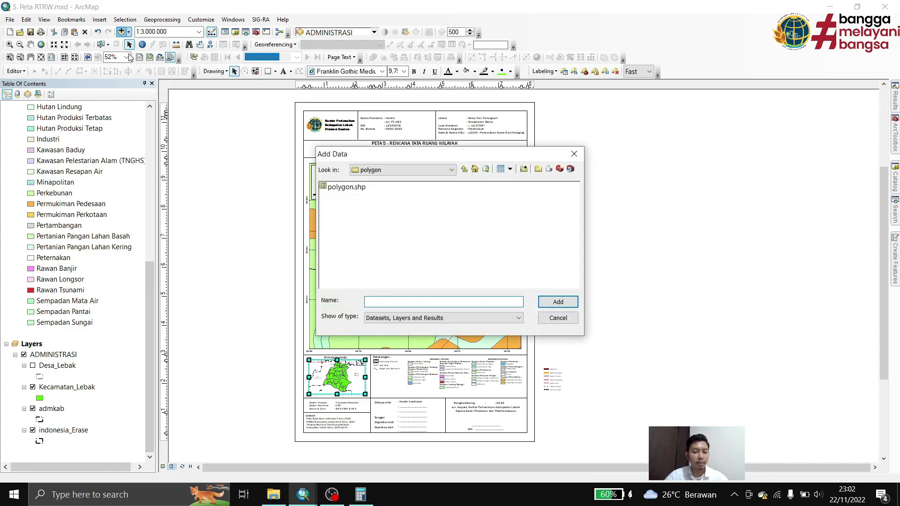
click(347, 186)
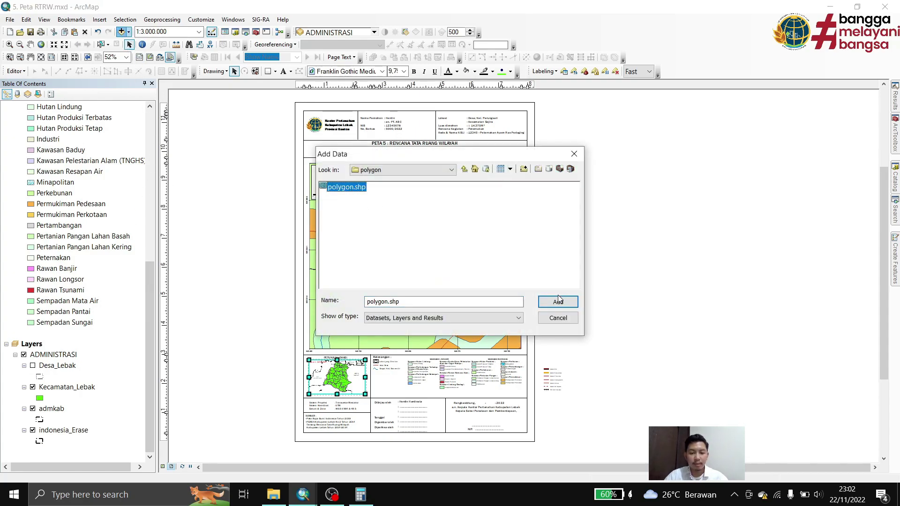
click(558, 301)
scroll(43, 417, down, 3)
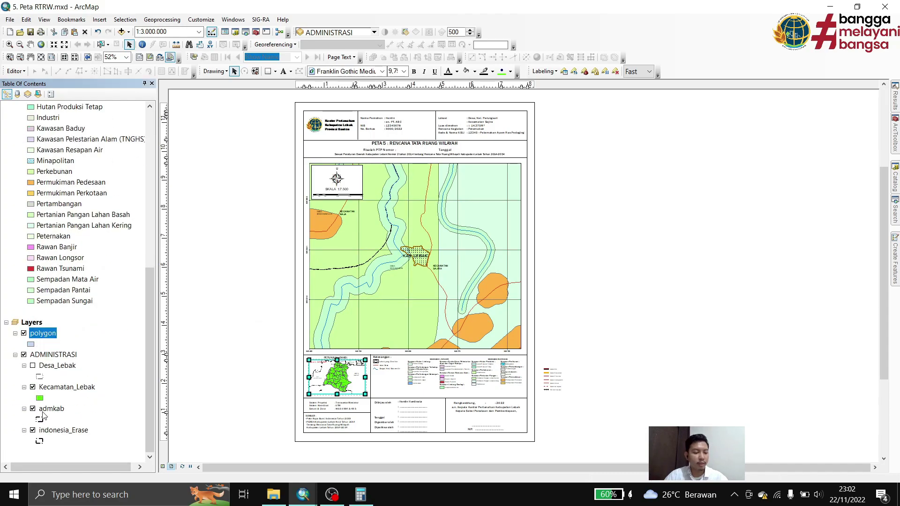
Step: Apply the INSET BIDANG symbol to the polygon layer in the location inset and check it on the layout
click(33, 344)
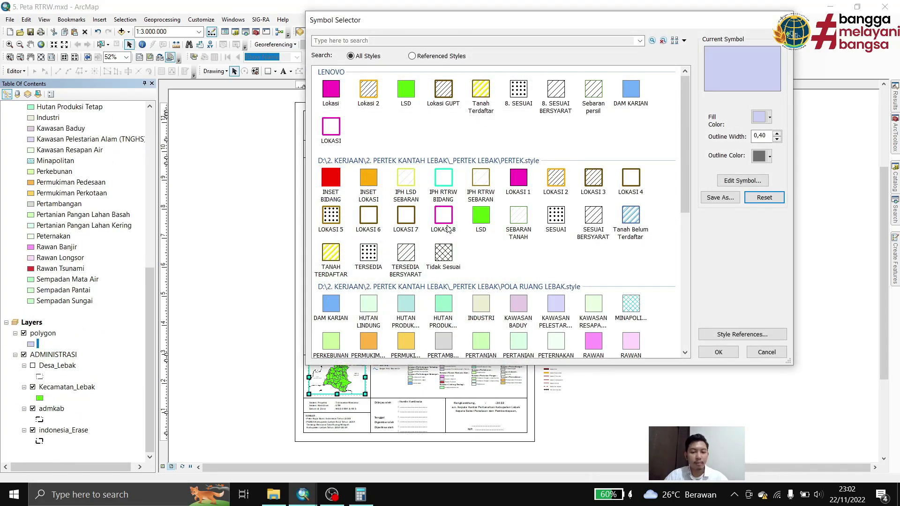
click(330, 178)
click(717, 352)
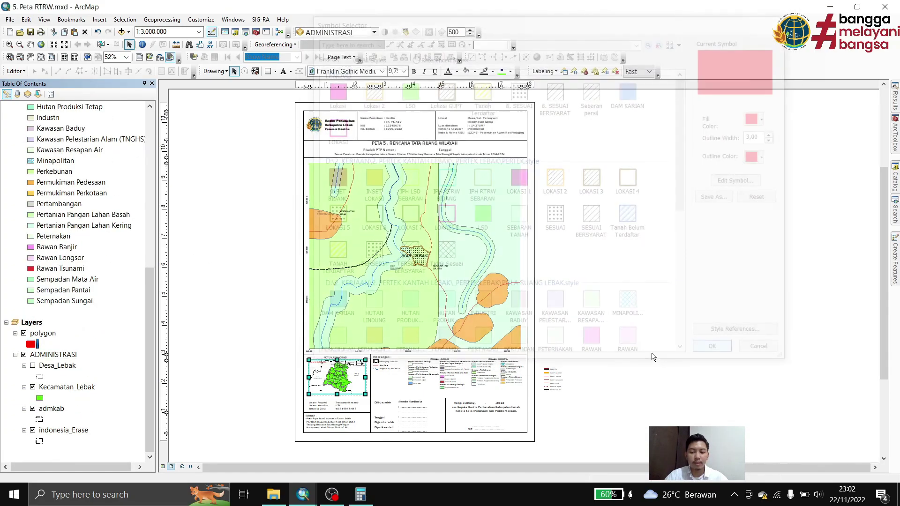
scroll(371, 380, down, 5)
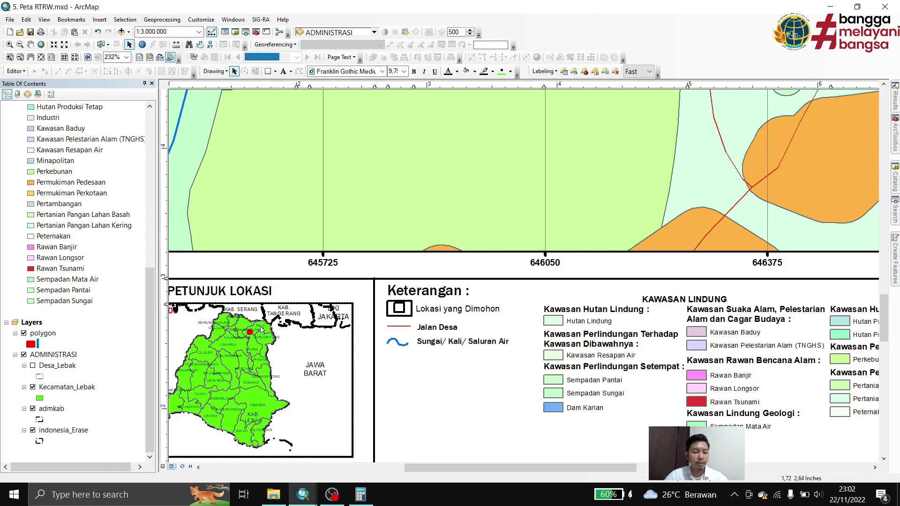
click(41, 57)
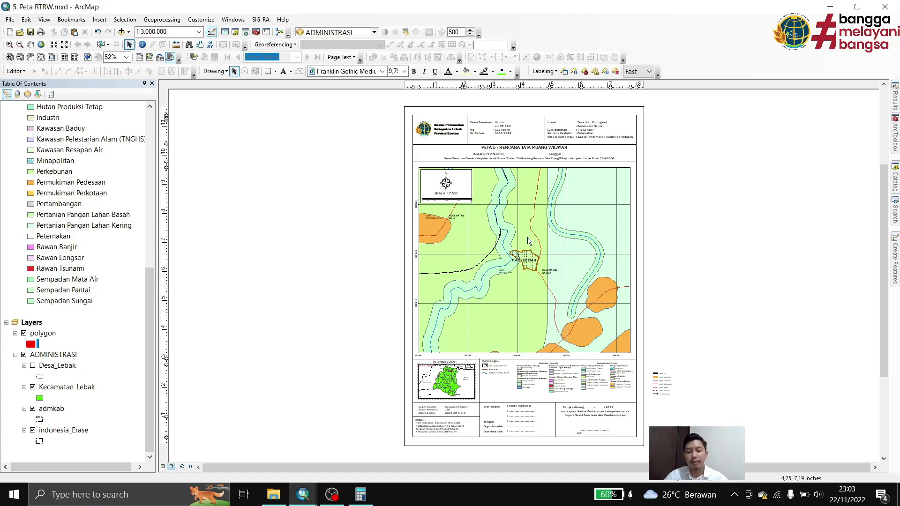
Step: Save the map document and export the layout to the PETA folder as 5.png at 500 dpi
click(30, 32)
click(9, 20)
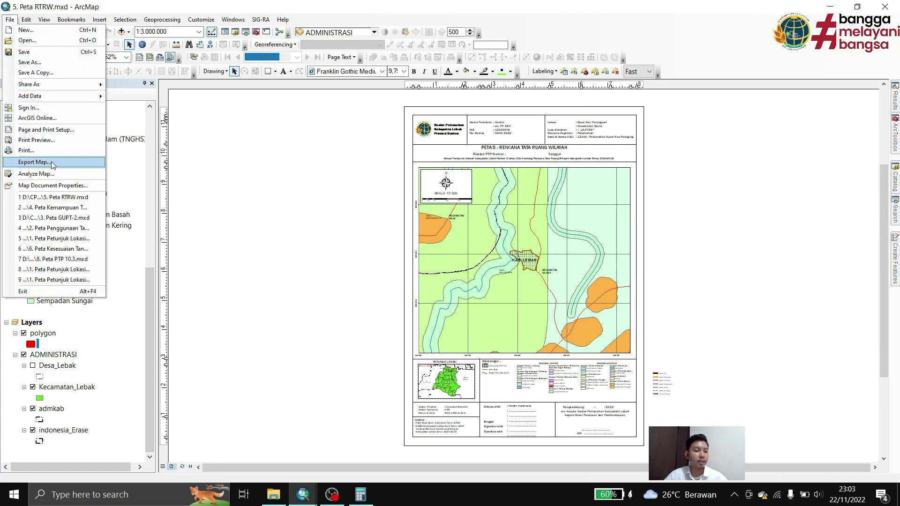
click(34, 161)
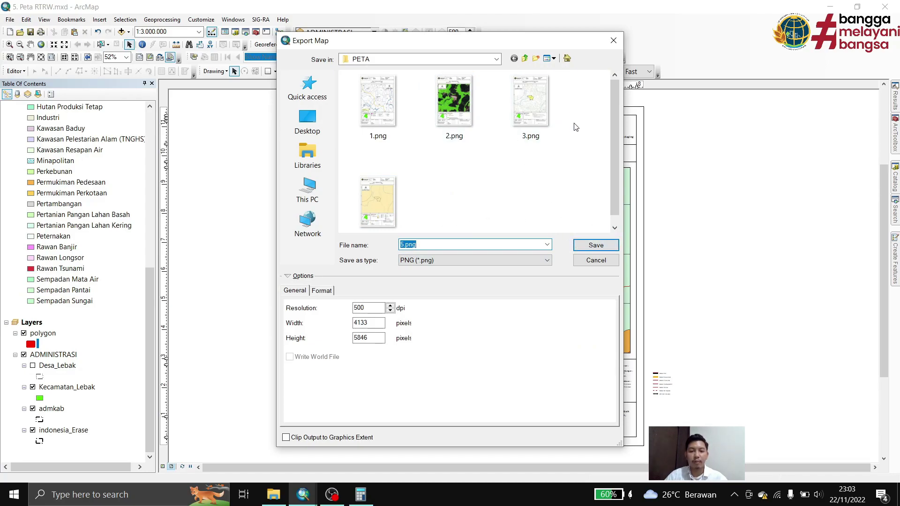
scroll(474, 182, down, 1)
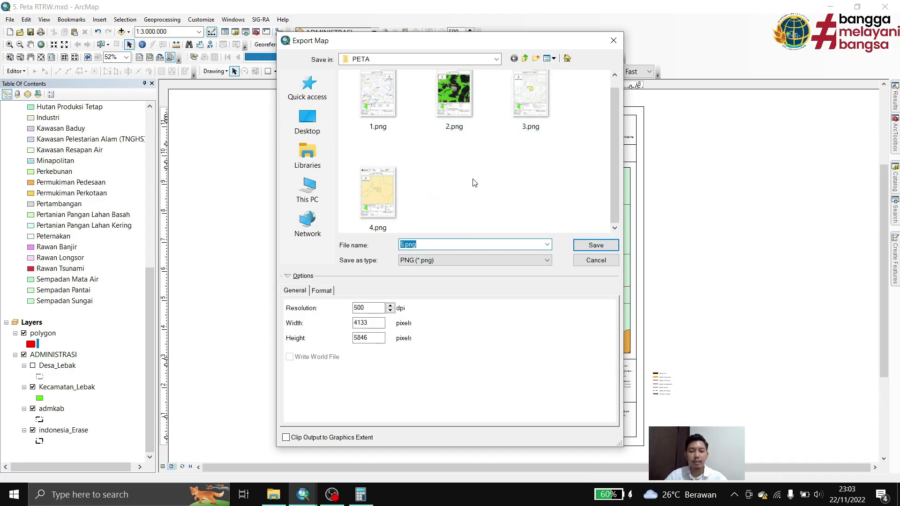
click(596, 244)
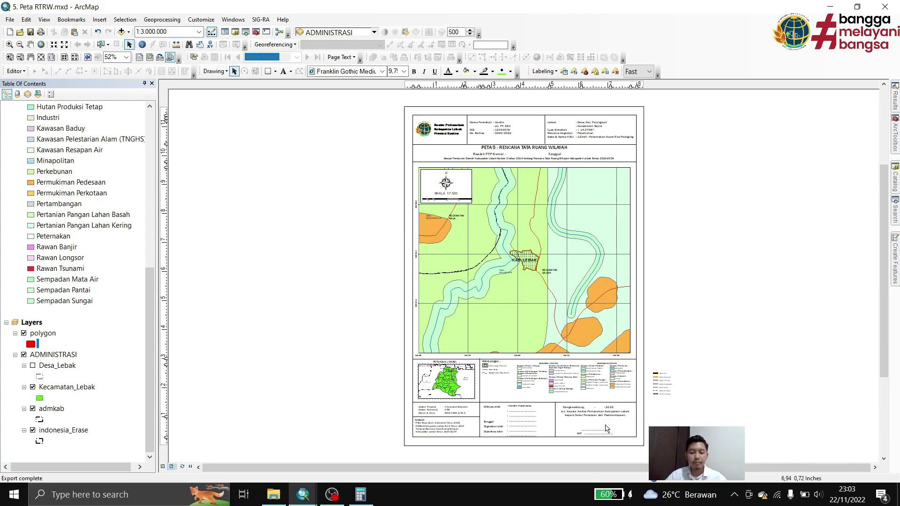
Step: Open the exported 5.png from the PETA folder in the image viewer and examine the map's header, zones, labels and legend
click(273, 494)
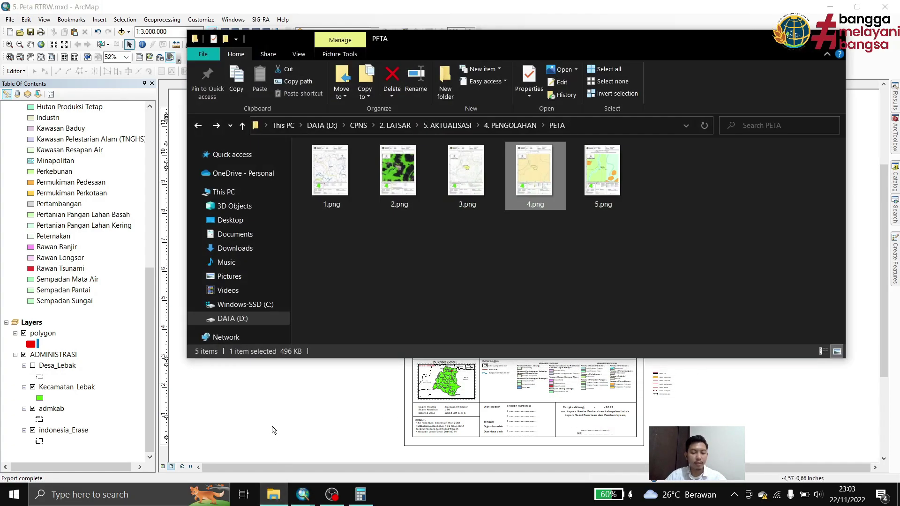
double_click(605, 178)
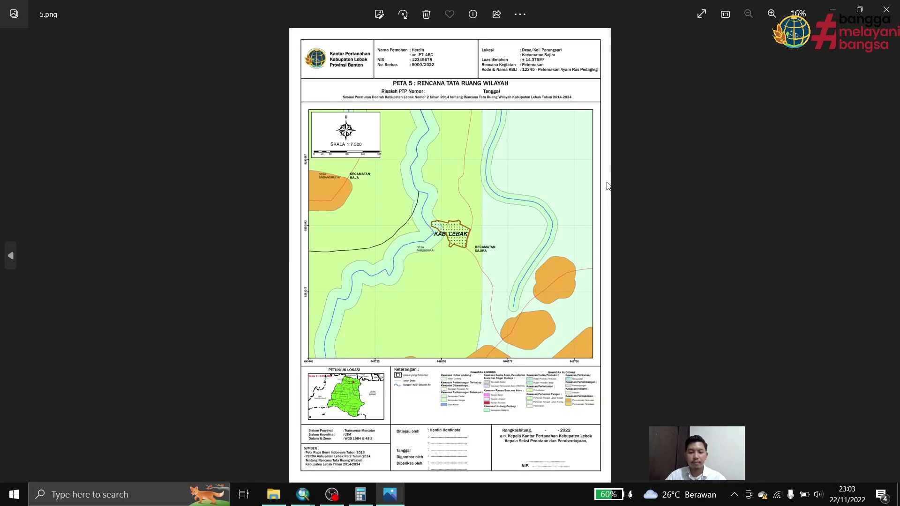
scroll(528, 193, up, 2)
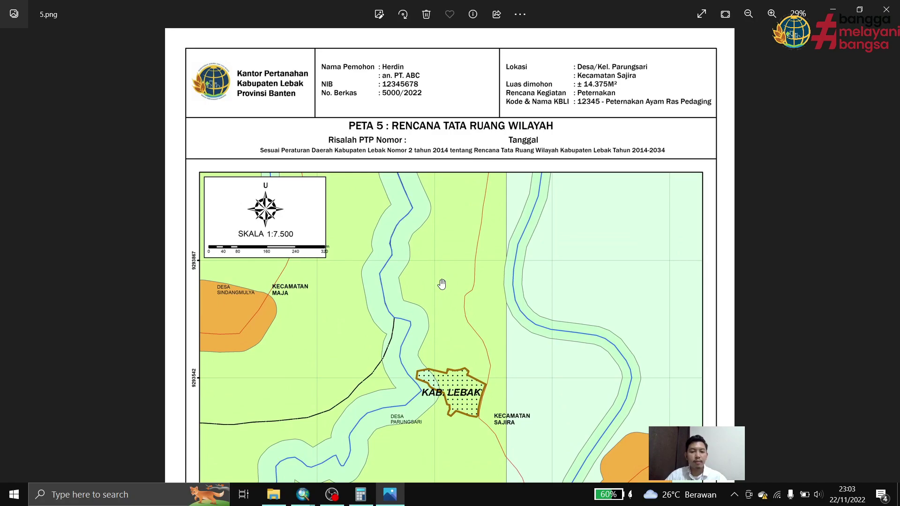
drag(442, 284, 444, 209)
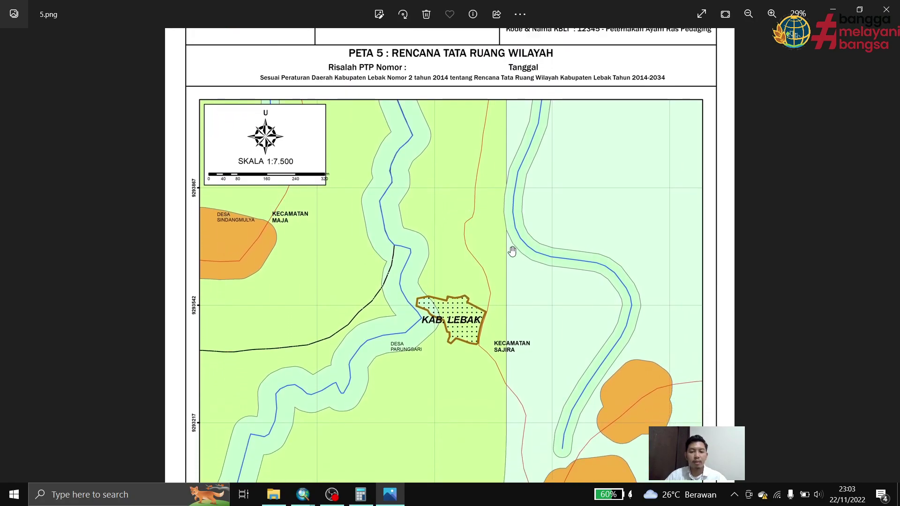
mouse_move(470, 348)
mouse_down()
mouse_move(481, 149)
mouse_move(502, 69)
mouse_move(506, 445)
mouse_up()
scroll(458, 306, down, 3)
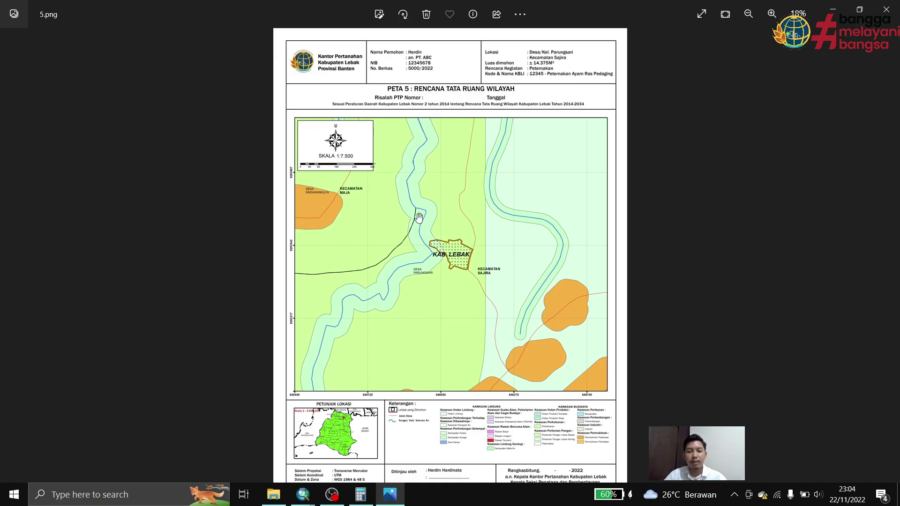
scroll(404, 206, down, 1)
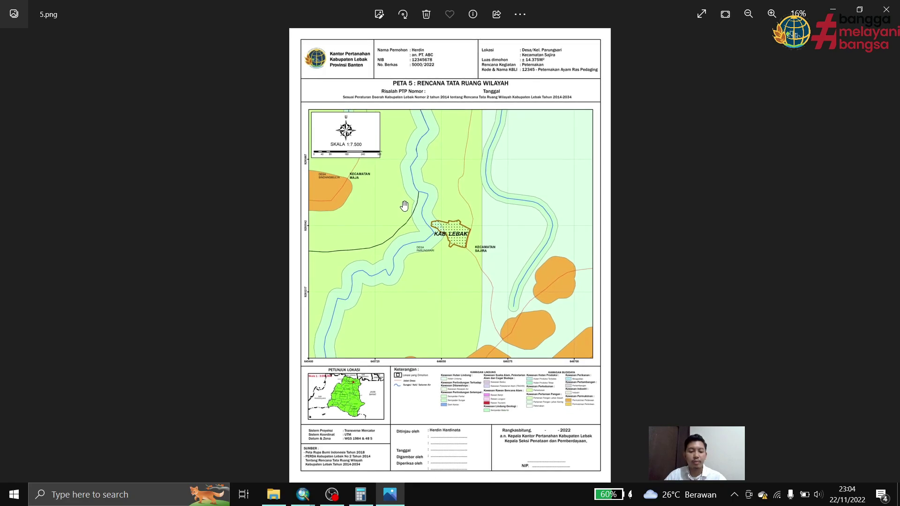